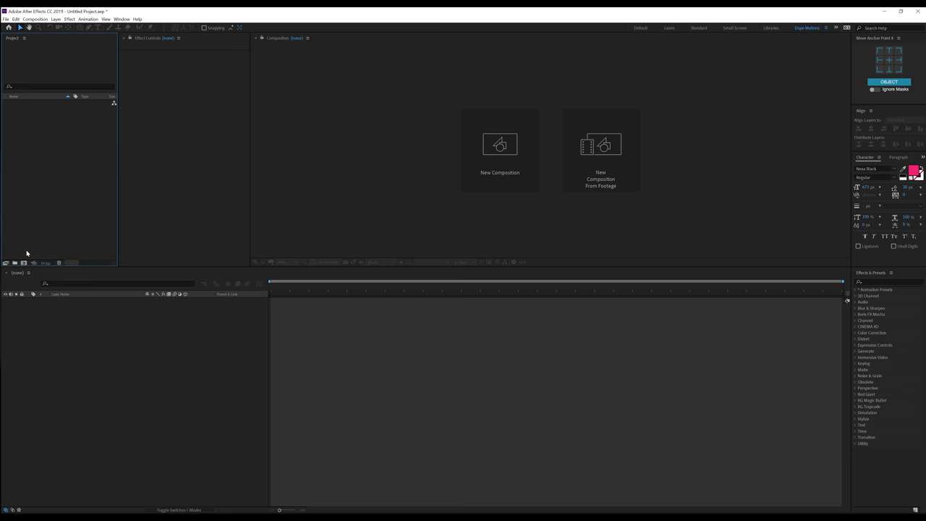
# - Create a 1920×1080, 60 fps magenta composition named Text and start adding text
pyautogui.click(500, 148)
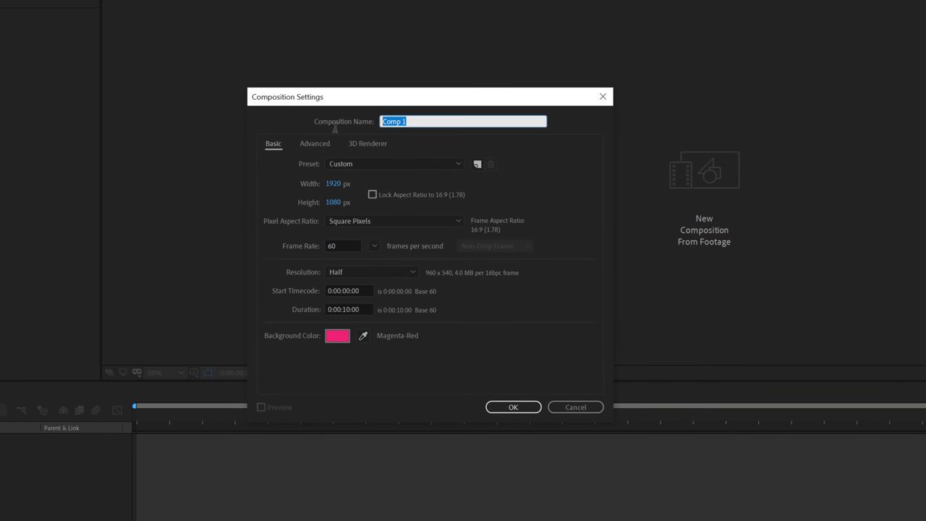
pyautogui.write('Text')
pyautogui.click(513, 407)
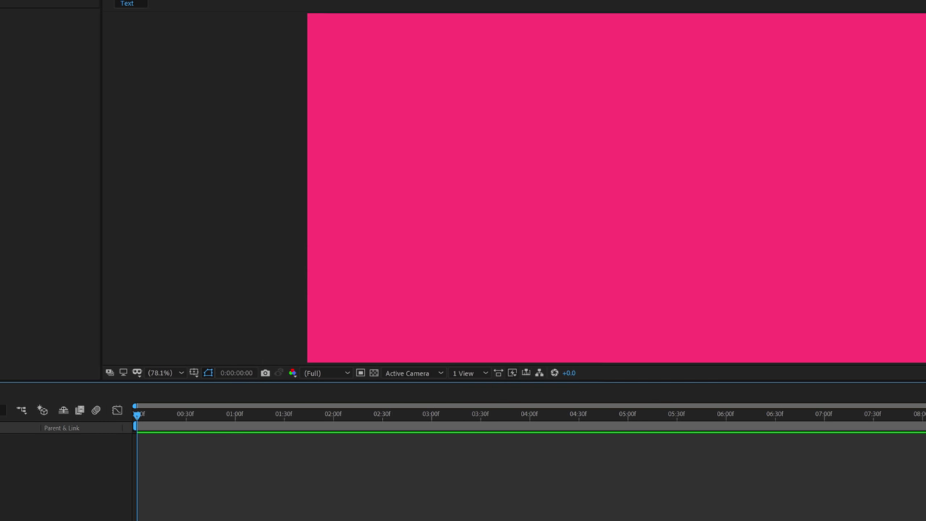
pyautogui.click(170, 35)
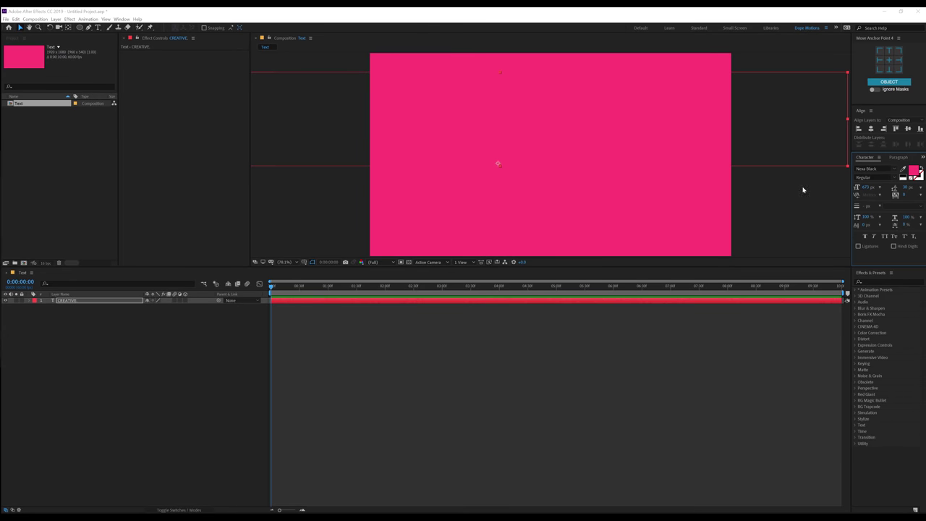
# - Make the title fill white, set it to 200 px and centre it in the composition
pyautogui.click(913, 170)
pyautogui.click(418, 280)
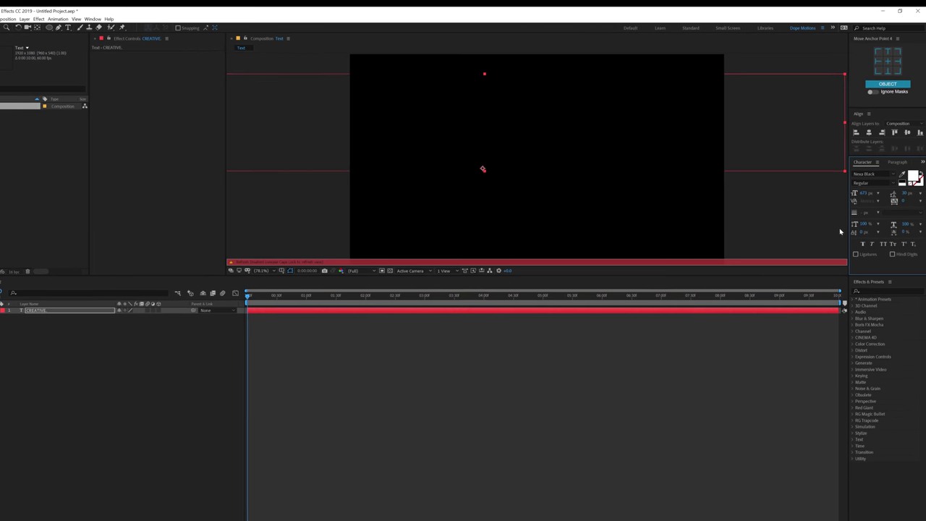
pyautogui.click(844, 248)
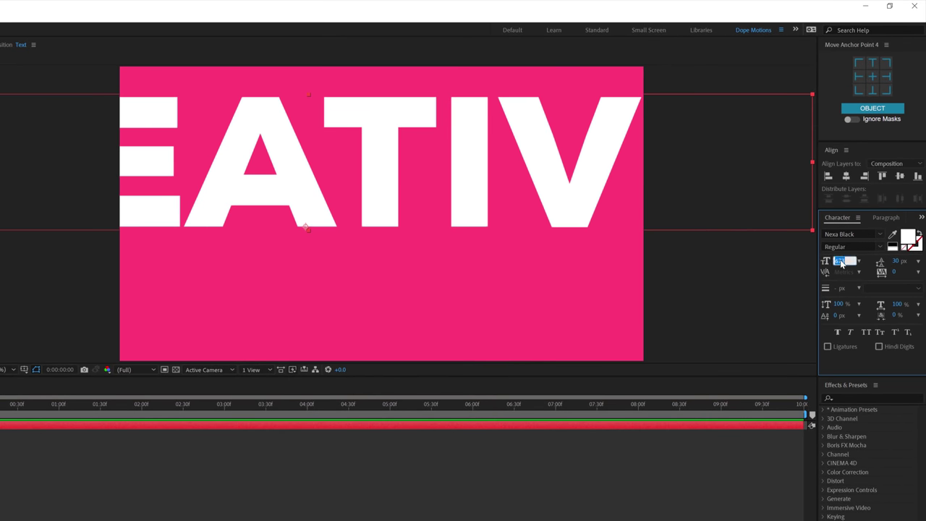
pyautogui.write('200')
pyautogui.press('Return')
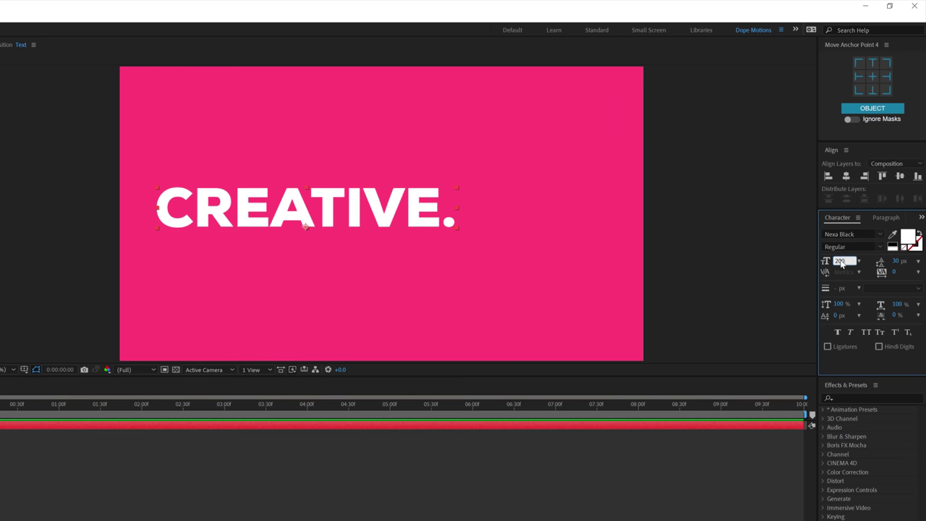
pyautogui.click(846, 176)
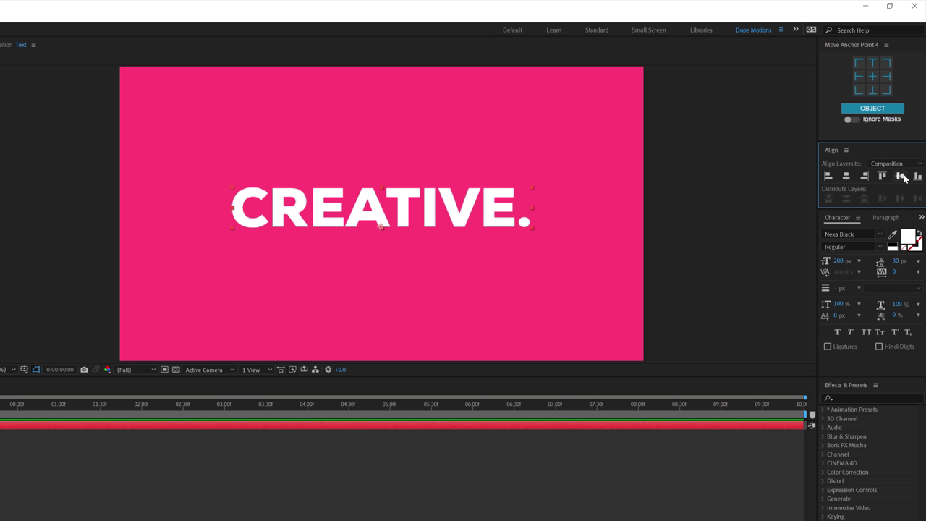
pyautogui.click(900, 176)
# - Reduce the title to 100 px and re-centre it horizontally and vertically
pyautogui.click(840, 261)
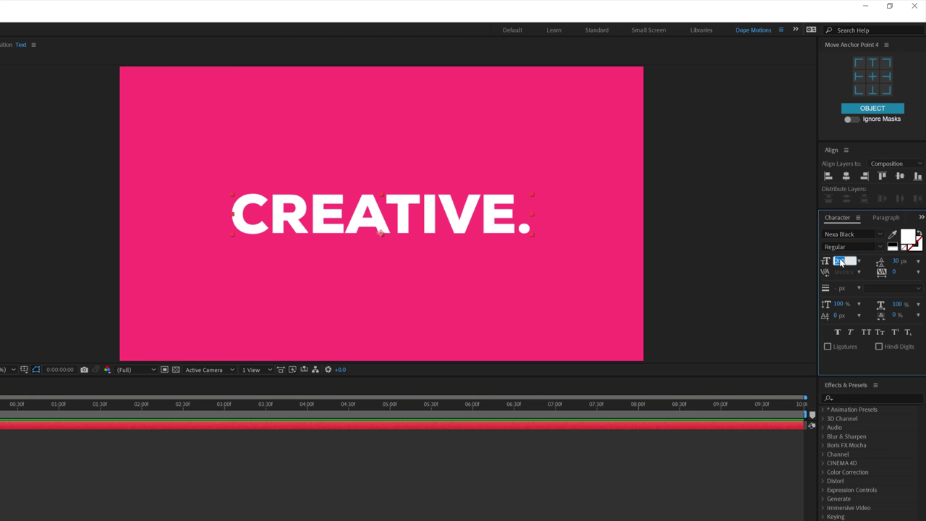
pyautogui.write('100')
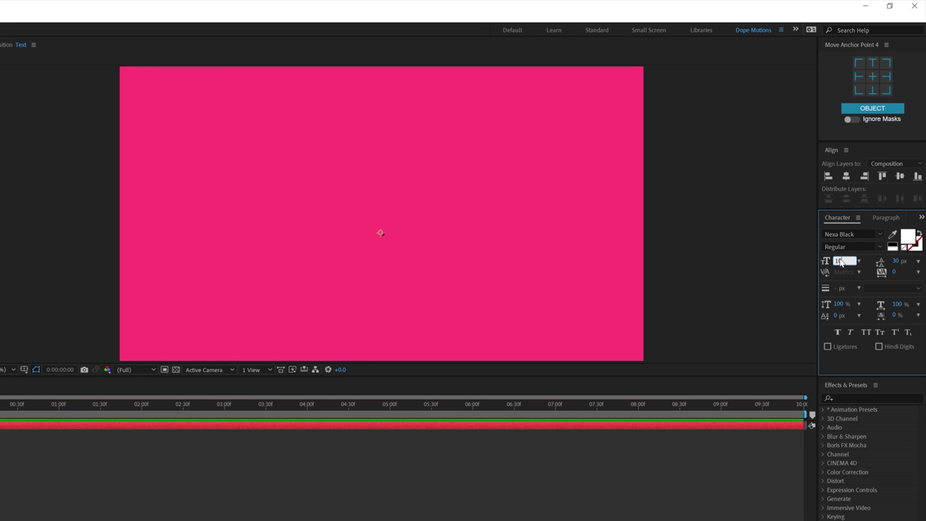
pyautogui.press('Return')
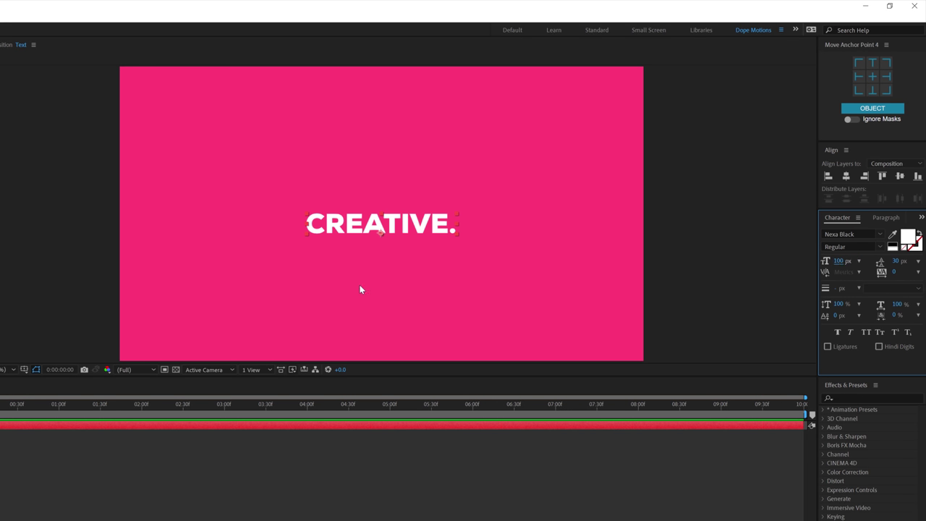
pyautogui.click(845, 175)
pyautogui.click(900, 176)
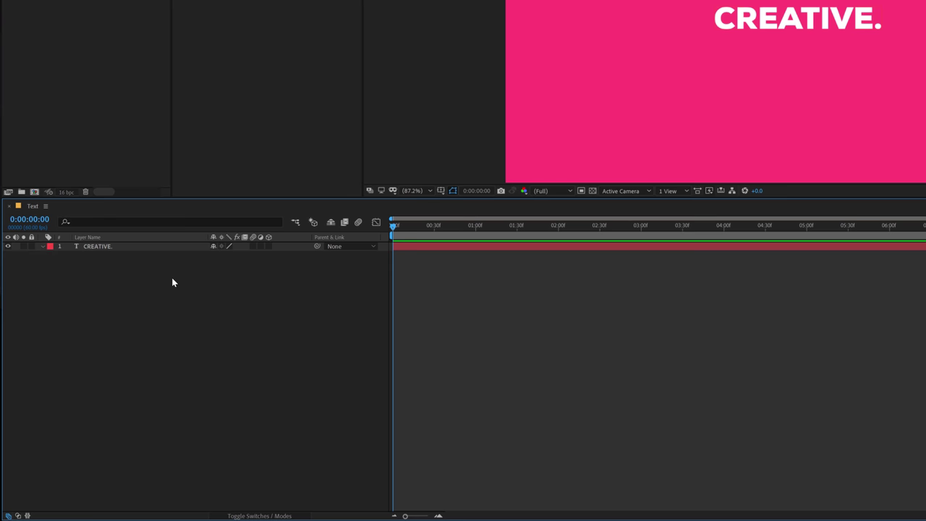
# - Add a Position text animator and delete the extra Animator 2 that was created
pyautogui.hotkey('ctrl', '`')
pyautogui.click(306, 255)
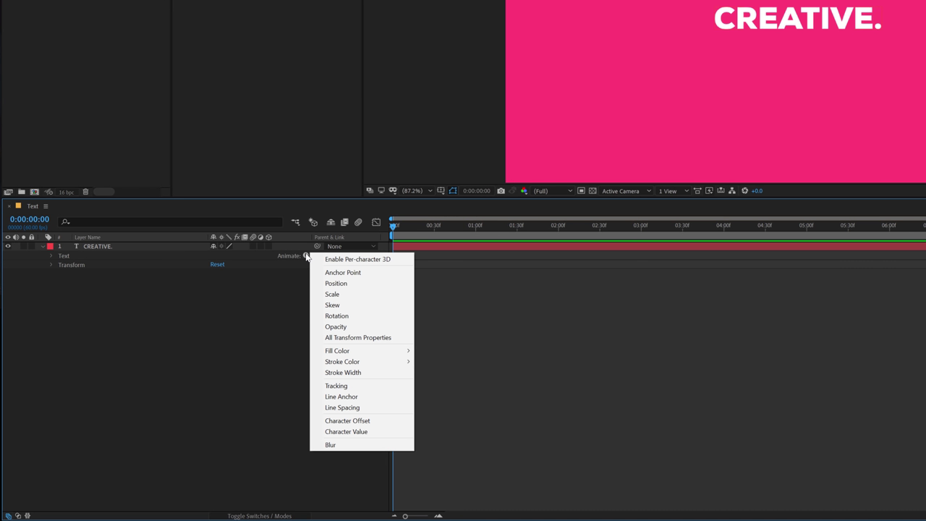
pyautogui.click(349, 287)
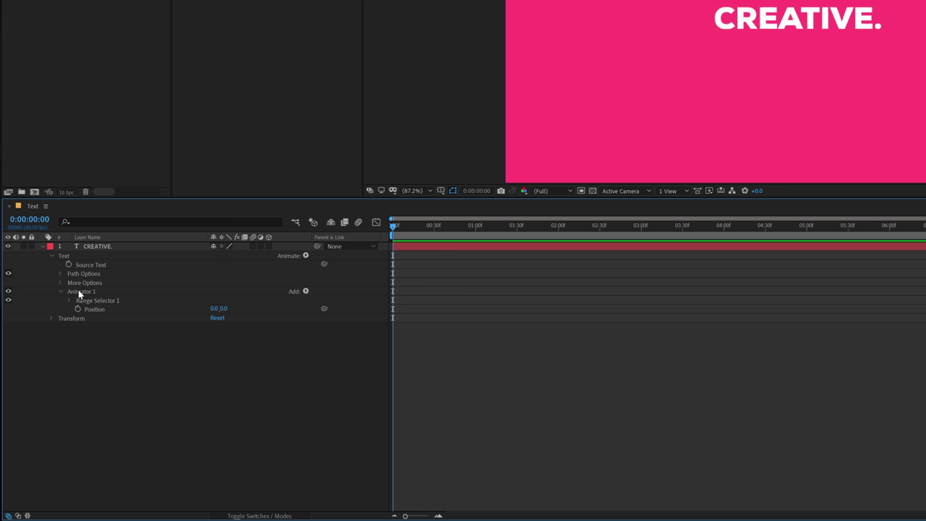
pyautogui.click(305, 256)
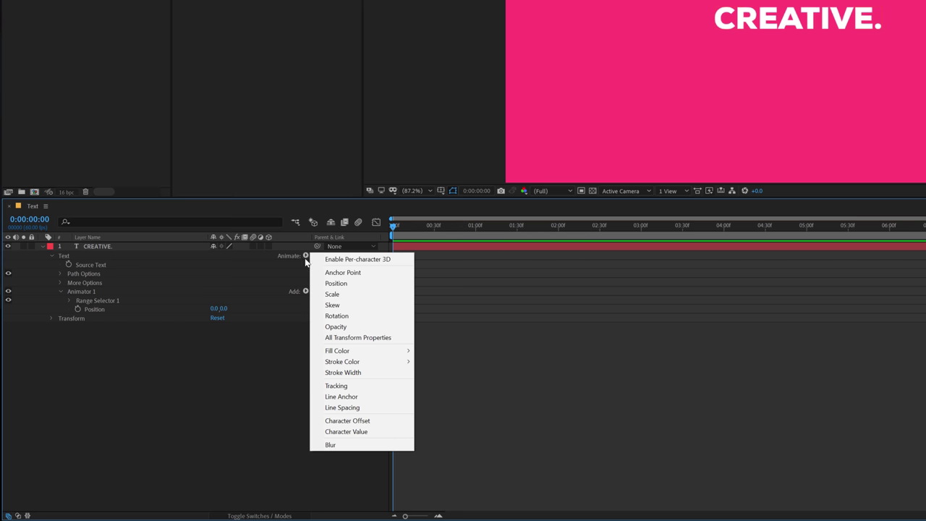
pyautogui.click(331, 326)
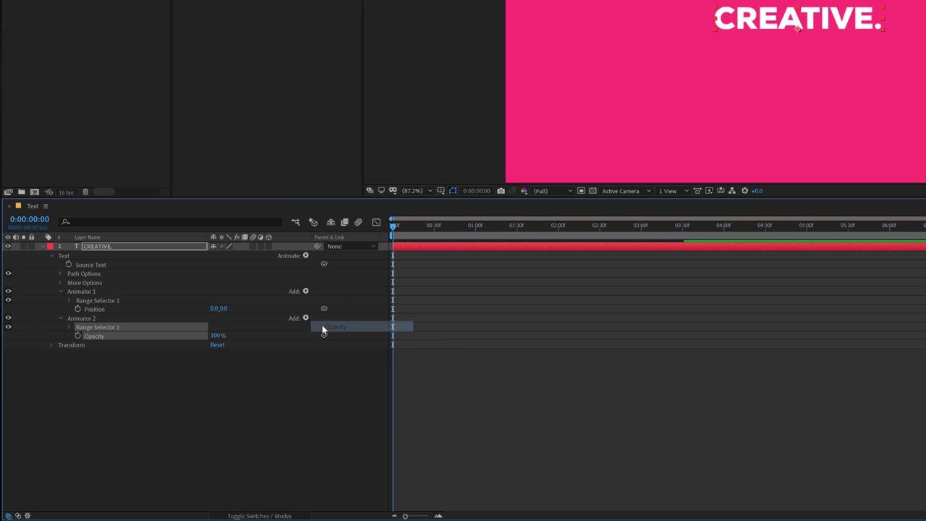
pyautogui.click(87, 321)
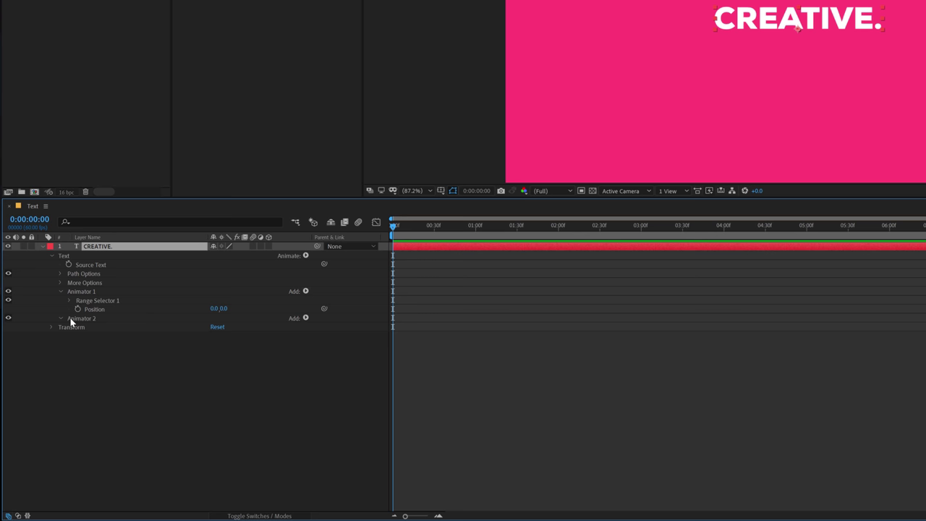
pyautogui.click(79, 318)
pyautogui.press('Delete')
# - Add Opacity and Tracking properties to Animator 1
pyautogui.click(305, 293)
pyautogui.moveTo(320, 295)
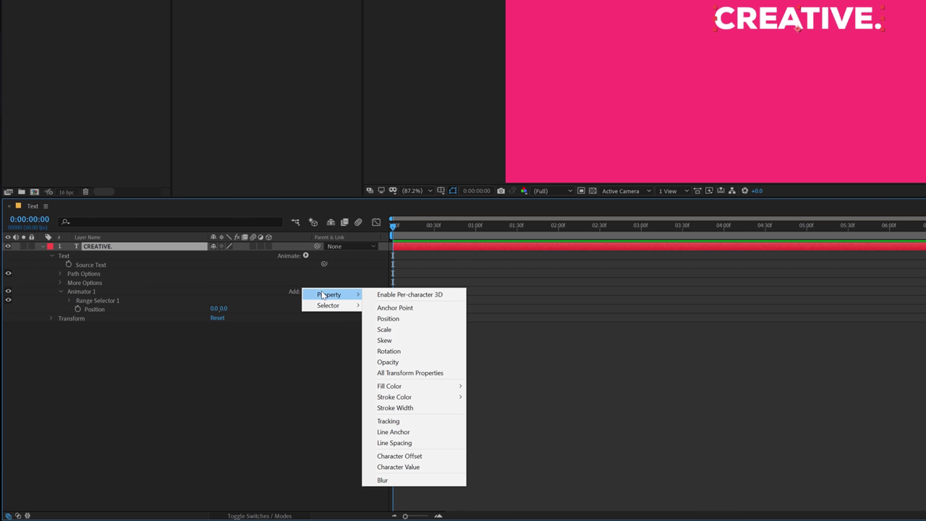
pyautogui.click(389, 361)
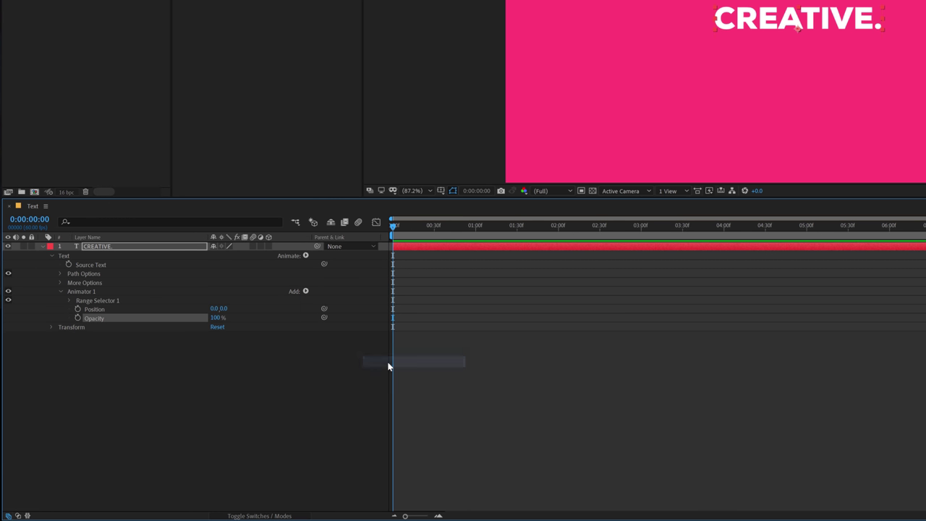
pyautogui.click(306, 291)
pyautogui.moveTo(340, 295)
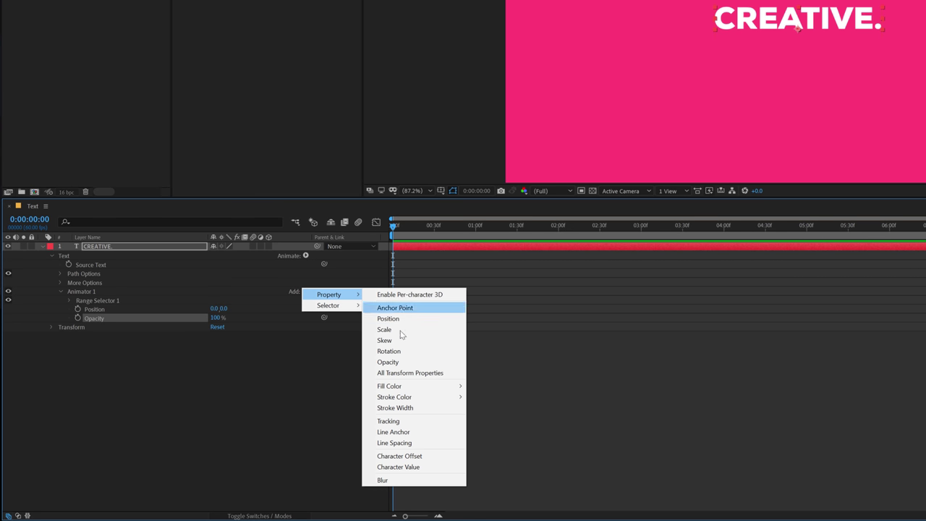
pyautogui.click(389, 421)
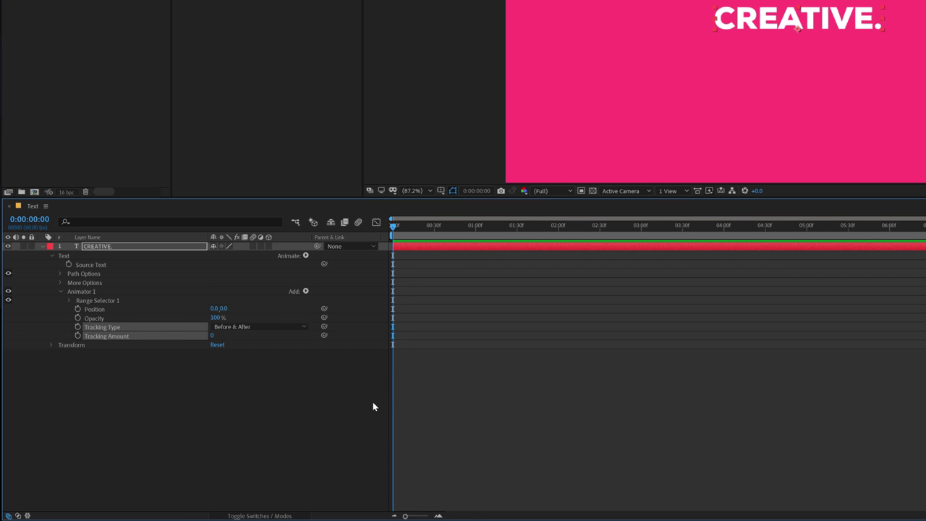
# - Set Animator 1 to Position 0,150, Opacity 0% and Tracking Amount -60
pyautogui.click(190, 360)
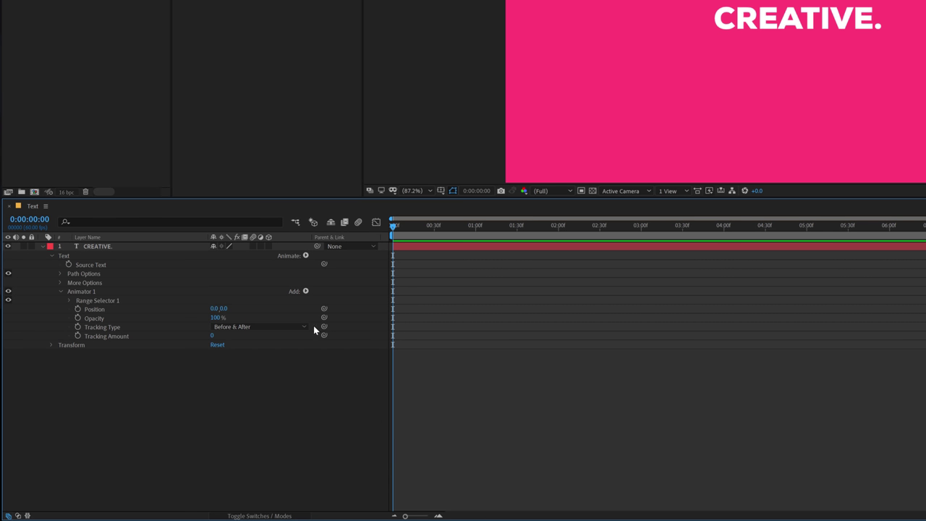
pyautogui.click(222, 309)
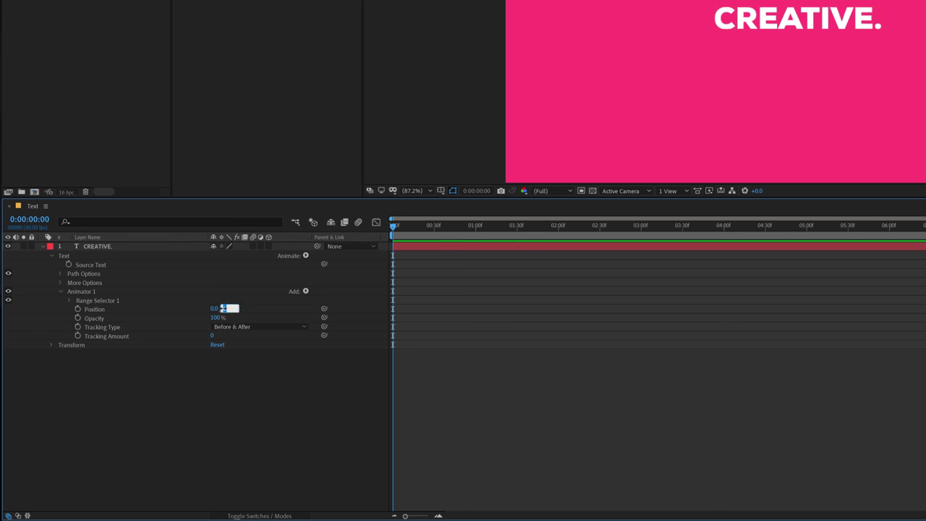
pyautogui.write('150')
pyautogui.press('Return')
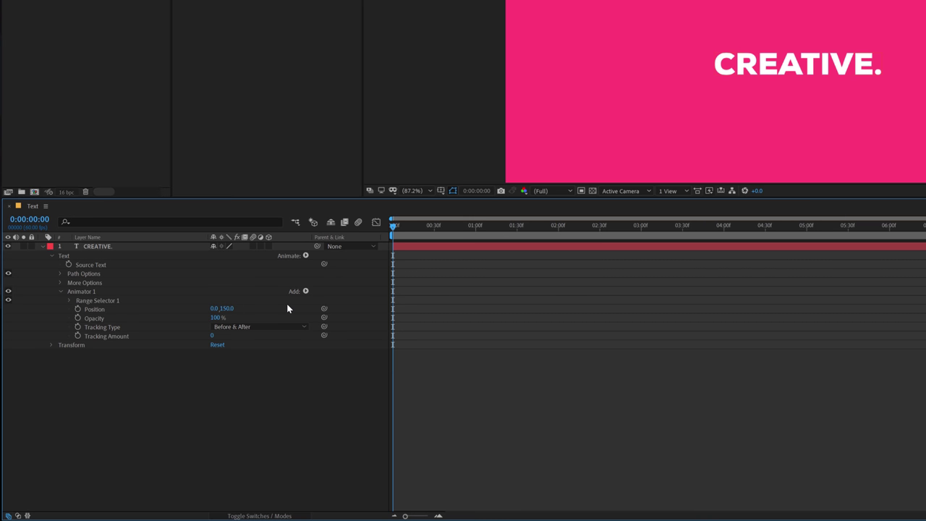
pyautogui.click(215, 318)
pyautogui.write('0')
pyautogui.press('Return')
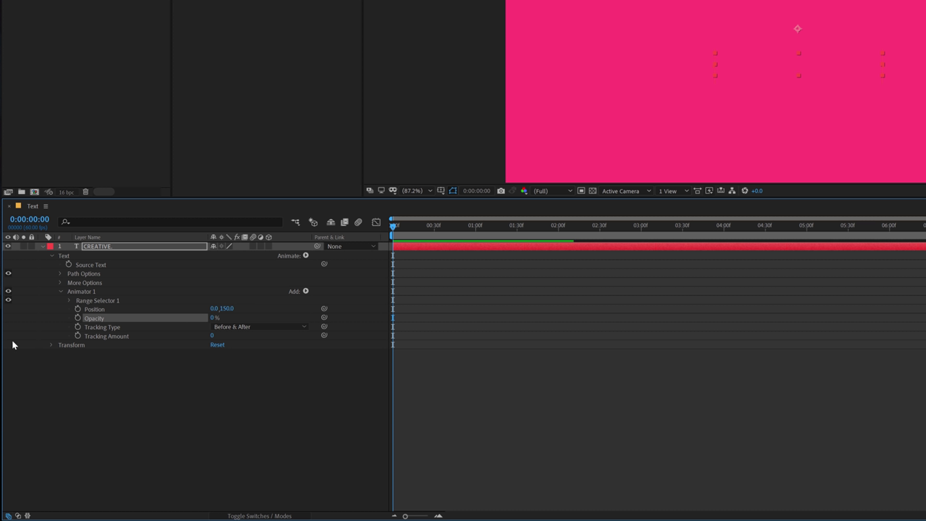
pyautogui.moveTo(211, 336); pyautogui.dragTo(204, 336)
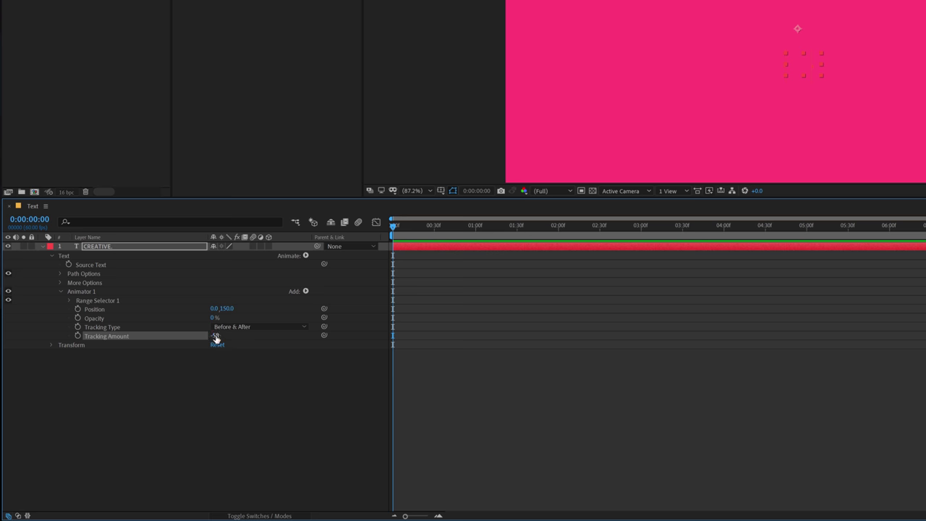
pyautogui.click(215, 336)
pyautogui.write('-')
pyautogui.click(213, 377)
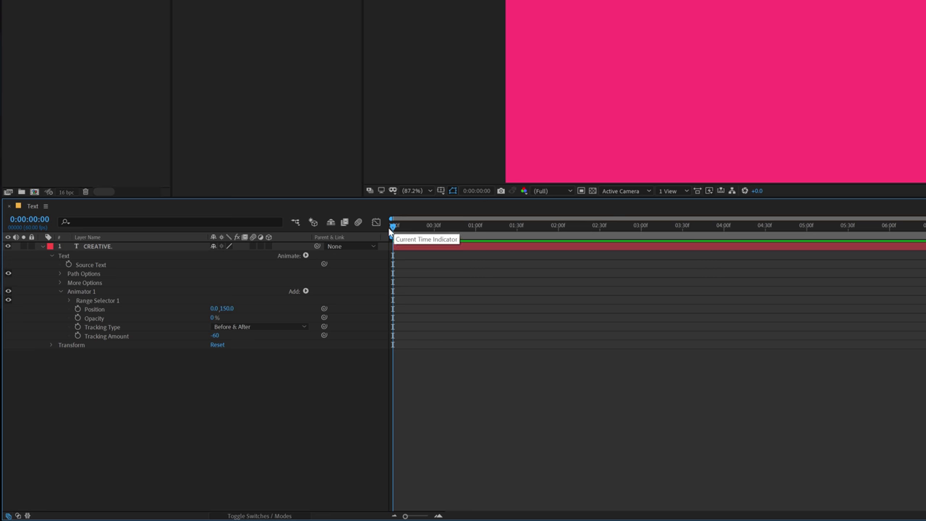
# - Keyframe Range Selector Start from 0% at 0:00 to 100% at 1:30 and select both keys
pyautogui.click(68, 301)
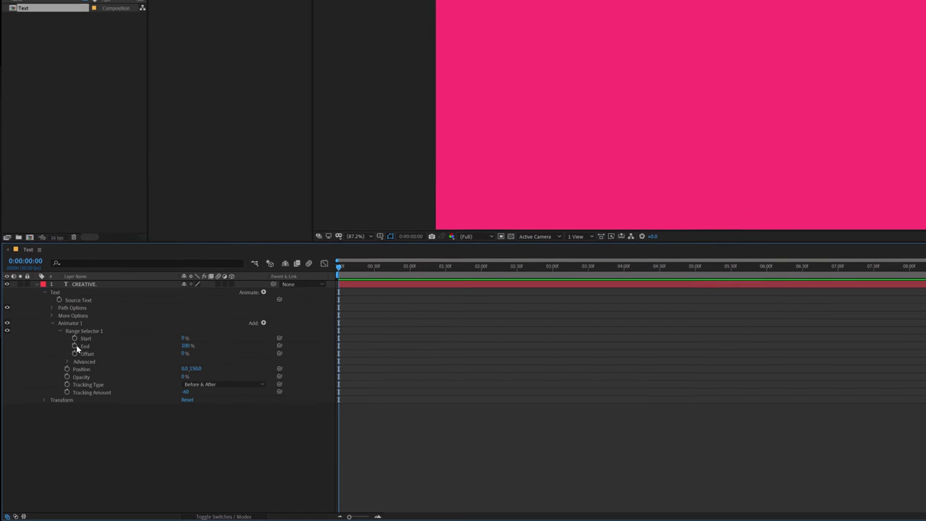
pyautogui.moveTo(178, 342); pyautogui.dragTo(160, 348)
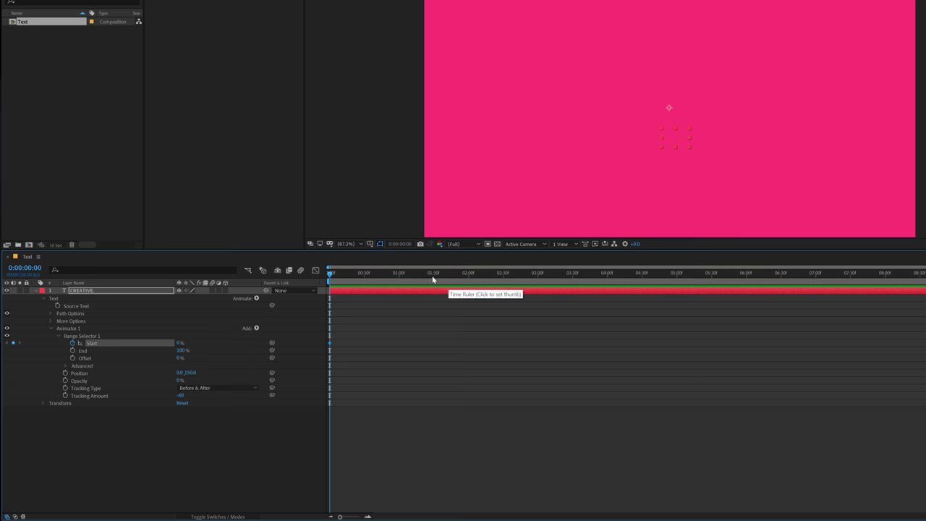
pyautogui.click(434, 274)
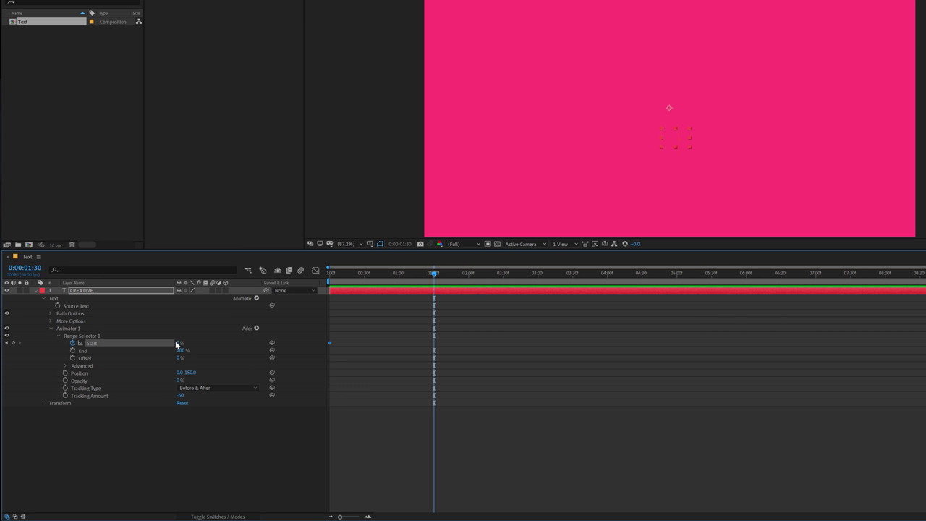
pyautogui.moveTo(177, 342); pyautogui.dragTo(243, 342)
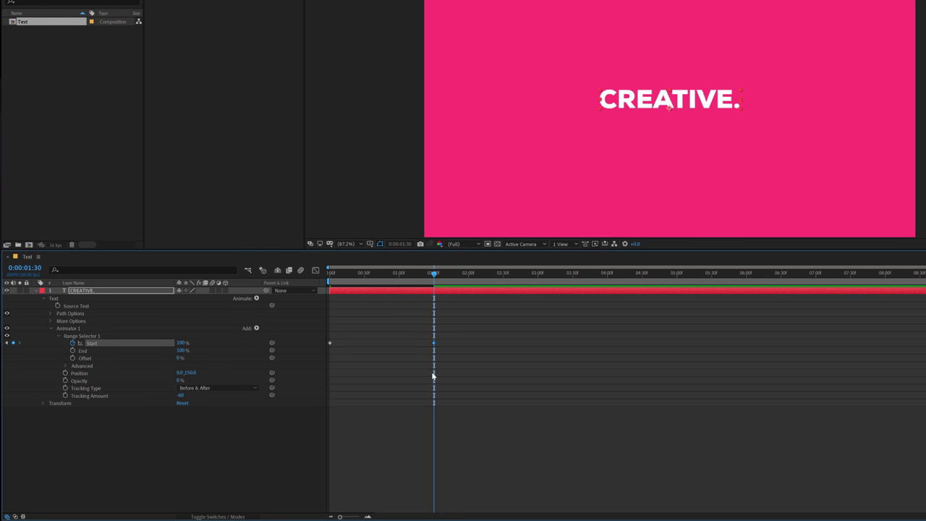
pyautogui.moveTo(477, 331); pyautogui.dragTo(315, 353)
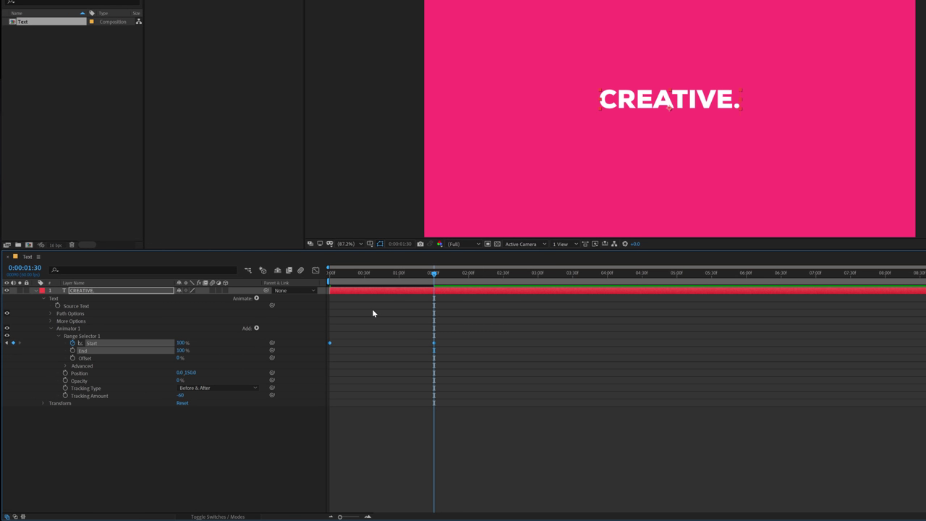
# - Easy Ease the Start keyframes in the Graph Editor and pull the influence into a sharp speed peak
pyautogui.click(319, 270)
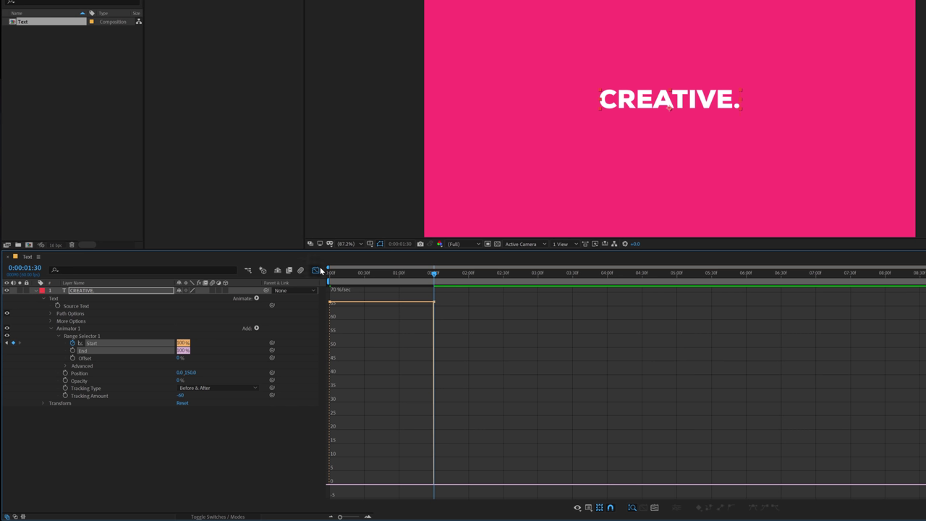
pyautogui.rightClick(456, 316)
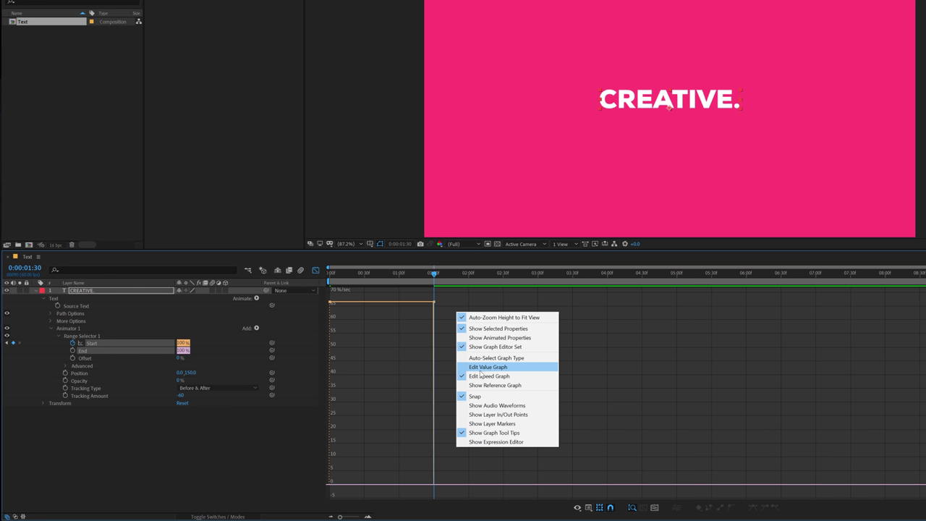
pyautogui.moveTo(457, 297); pyautogui.dragTo(304, 316)
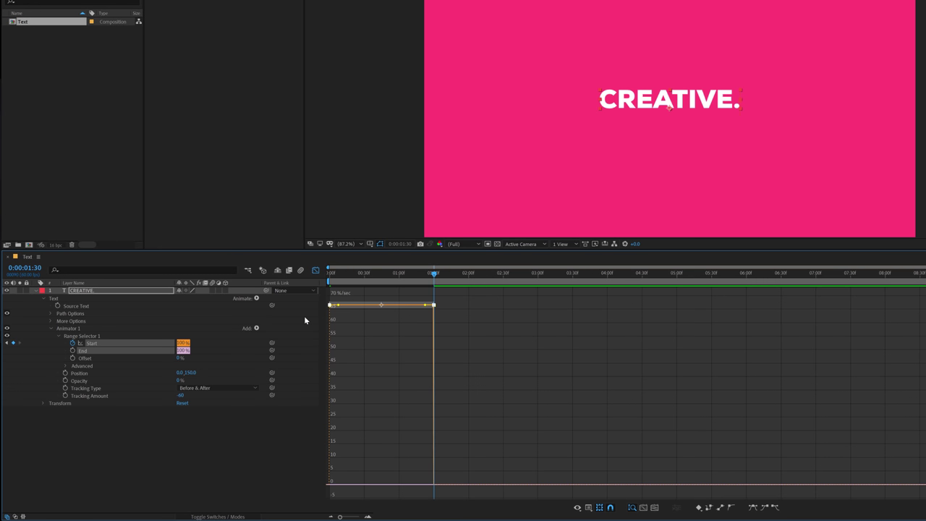
pyautogui.press('F9')
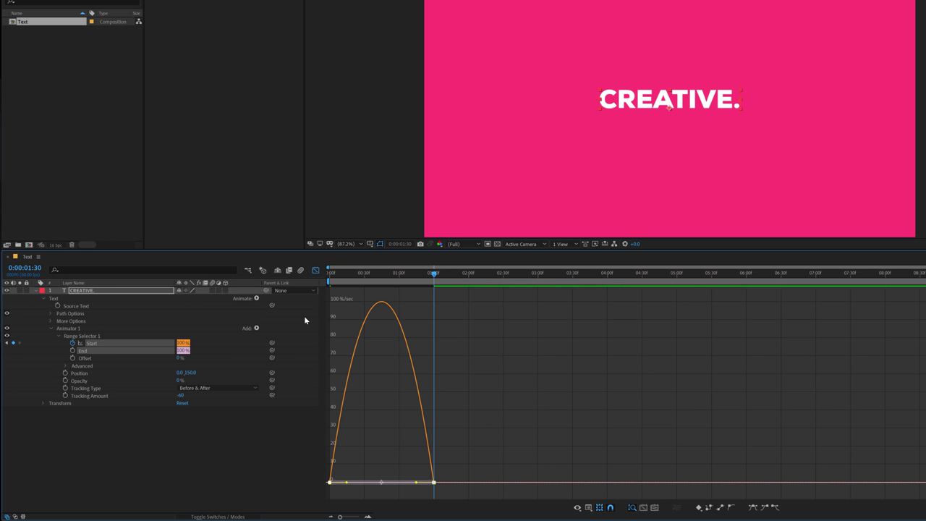
pyautogui.click(383, 273)
pyautogui.moveTo(384, 275); pyautogui.dragTo(381, 275)
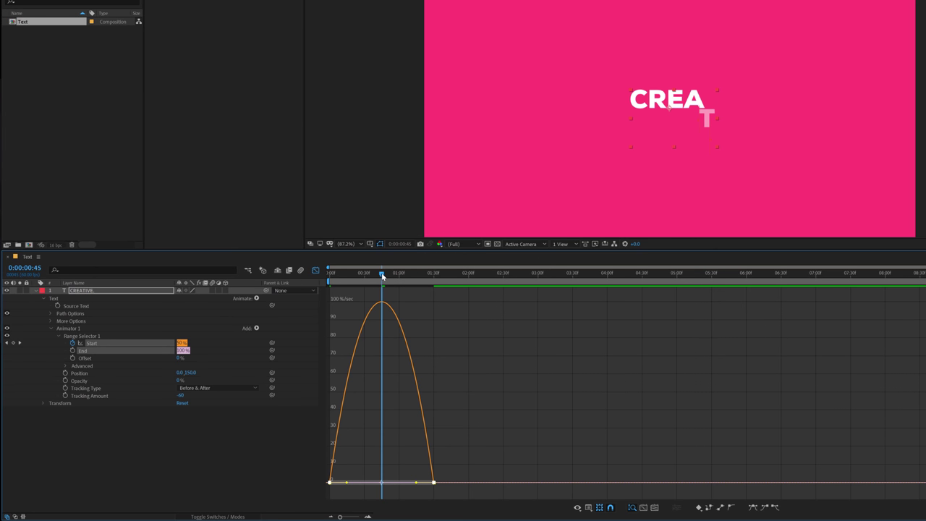
pyautogui.moveTo(362, 450); pyautogui.dragTo(379, 488)
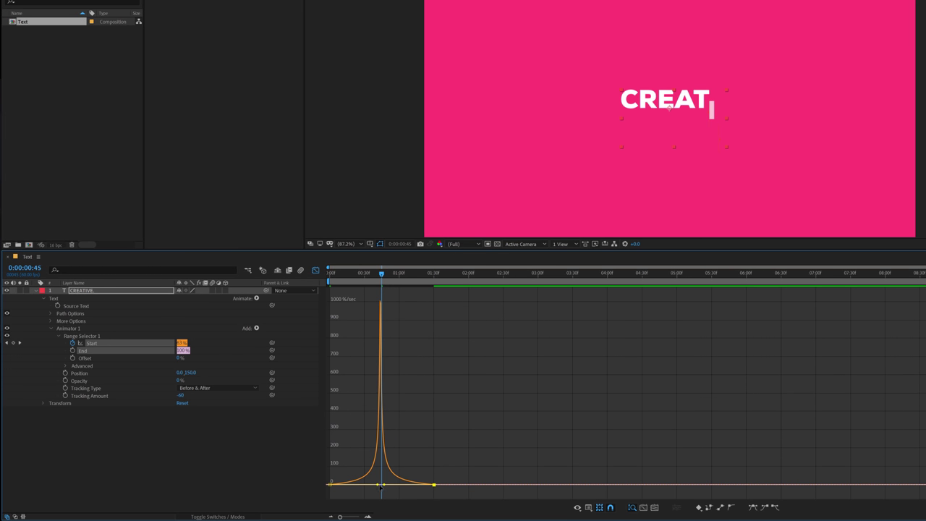
# - Preview the letter reveal from the start, then return to the layer bar view at about 1:01
pyautogui.moveTo(381, 275); pyautogui.dragTo(303, 278)
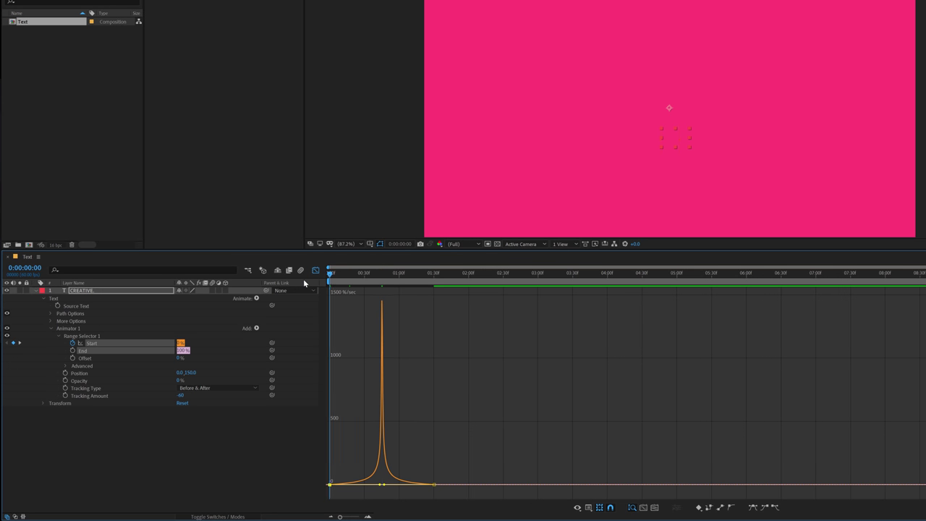
pyautogui.press('space')
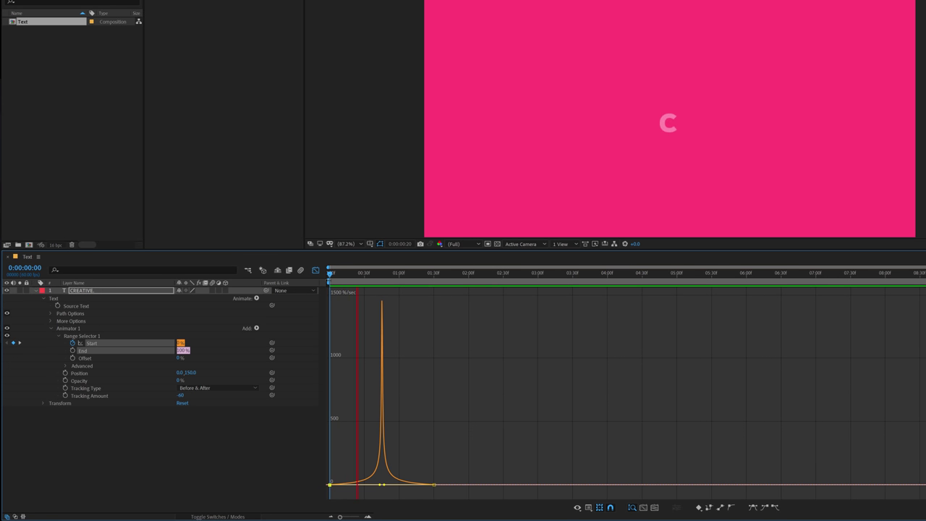
pyautogui.press('space')
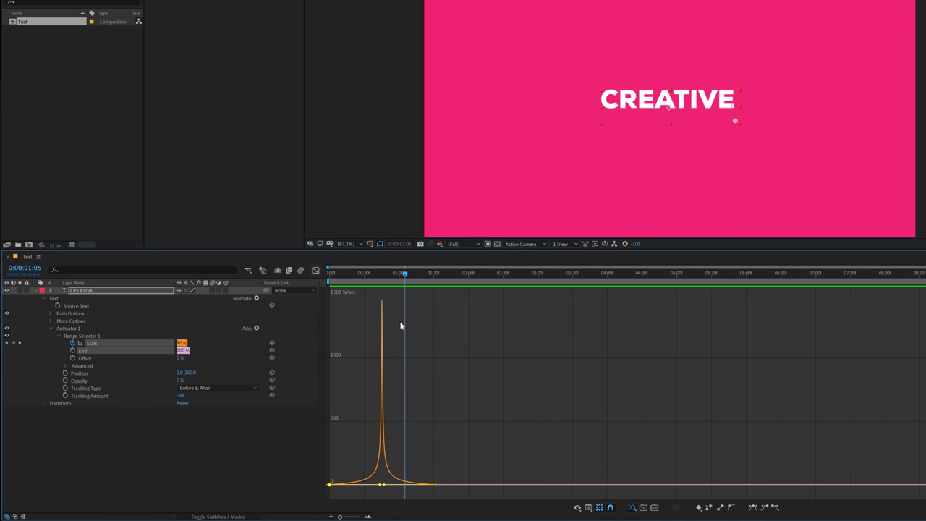
pyautogui.hotkey('shift', 'F3')
pyautogui.click(442, 434)
# - Put the playhead at 1:00 and collapse Range Selector 1 and Animator 1
pyautogui.click(400, 273)
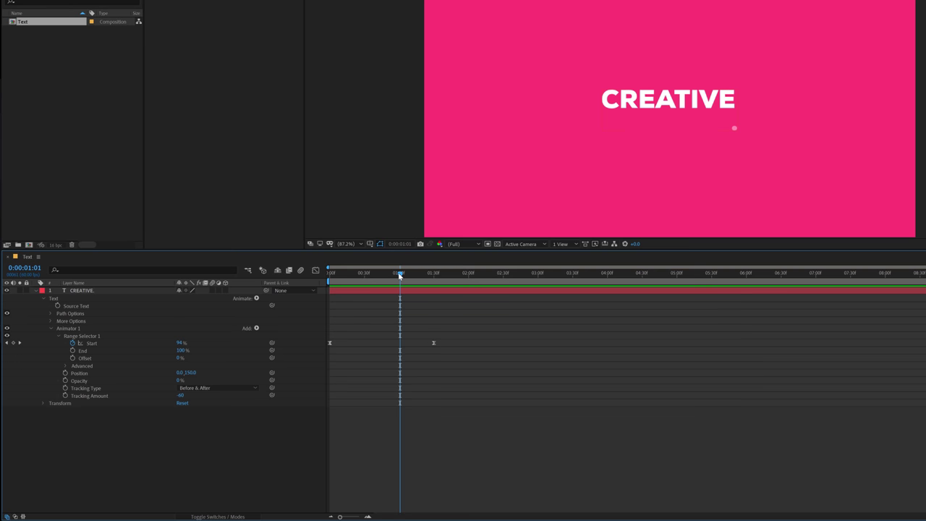
pyautogui.click(399, 275)
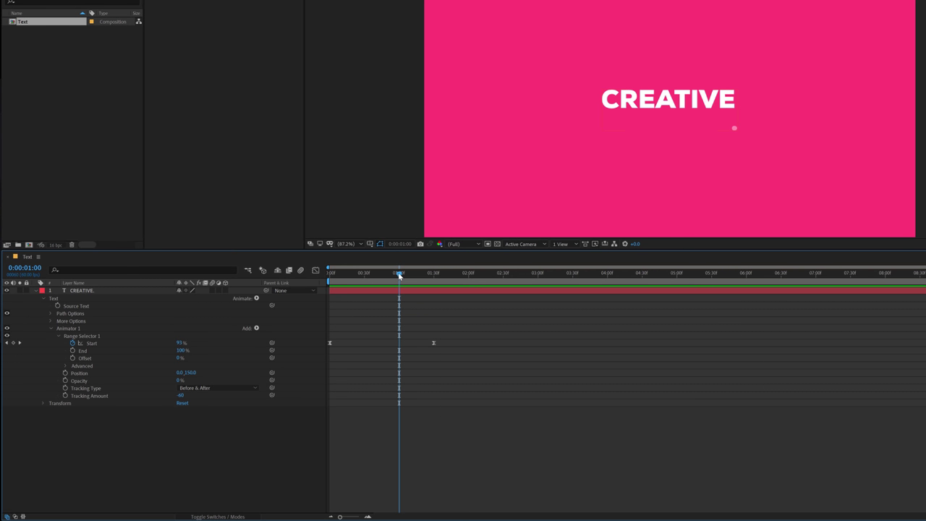
pyautogui.click(58, 335)
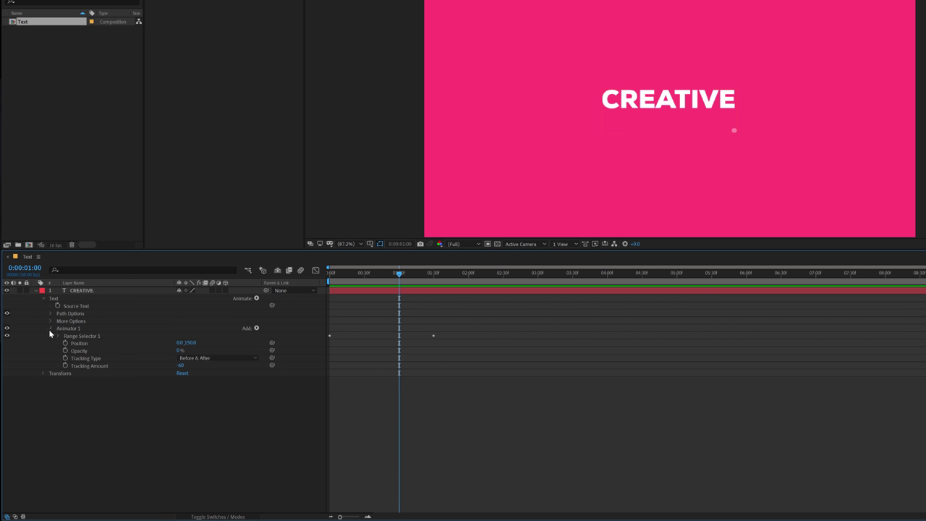
pyautogui.click(50, 329)
# - Add a Tracking animator keyframing Tracking Amount from 0 at 1:00 to 20 at 2:00, with Easy Ease
pyautogui.click(256, 298)
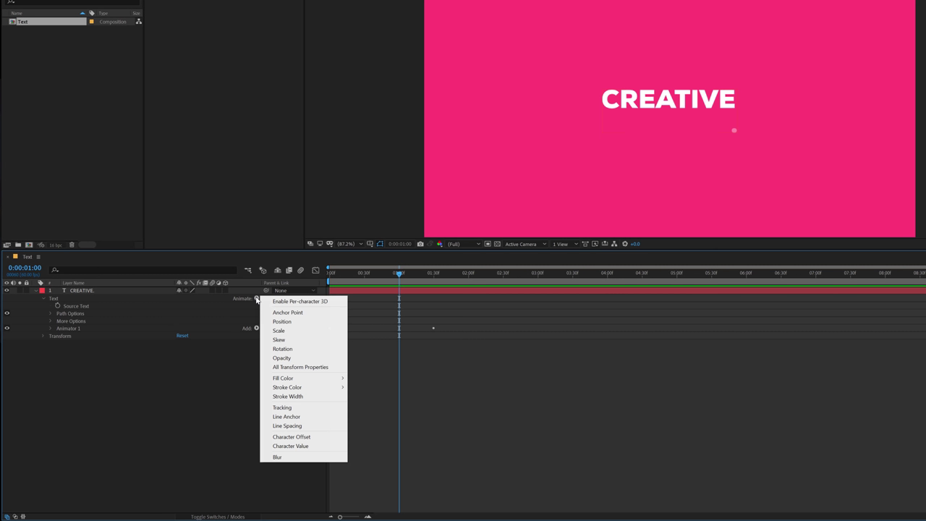
pyautogui.click(282, 408)
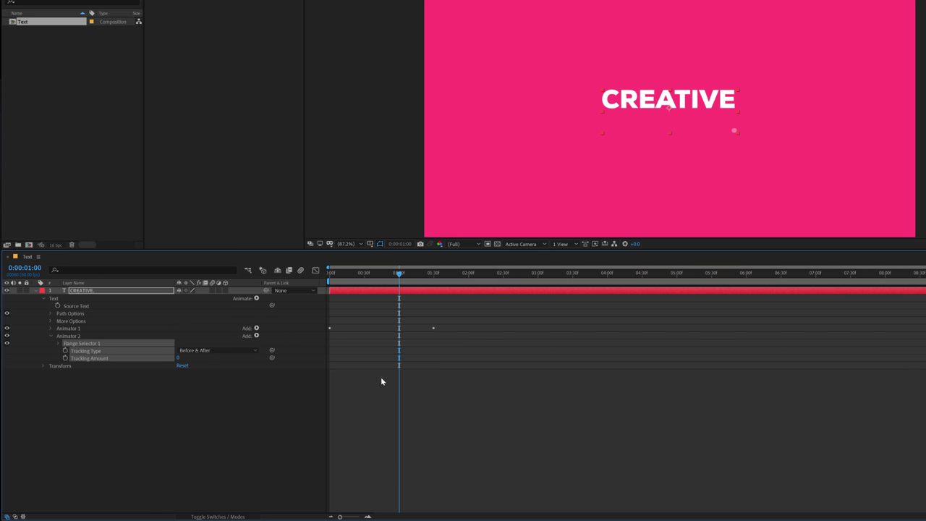
pyautogui.click(65, 358)
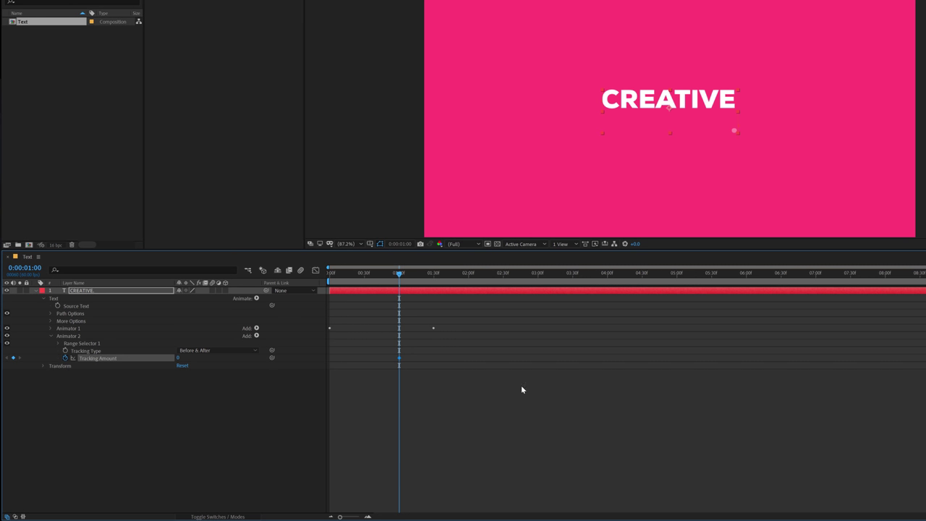
pyautogui.click(468, 274)
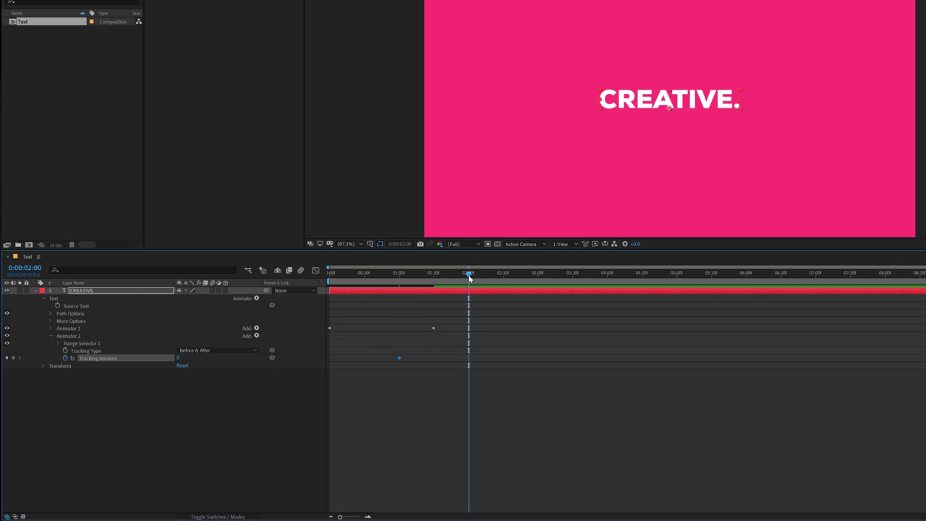
pyautogui.click(178, 358)
pyautogui.write('20')
pyautogui.click(175, 406)
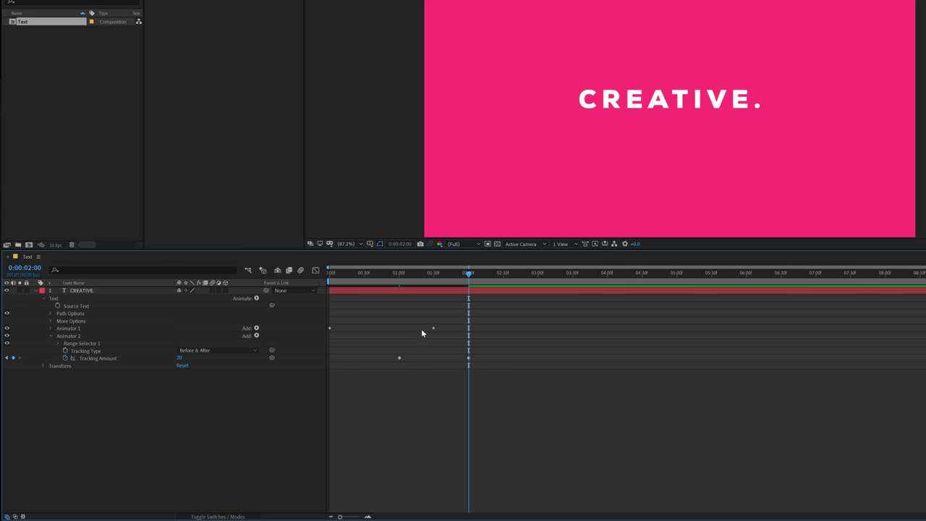
pyautogui.moveTo(368, 357); pyautogui.dragTo(477, 373)
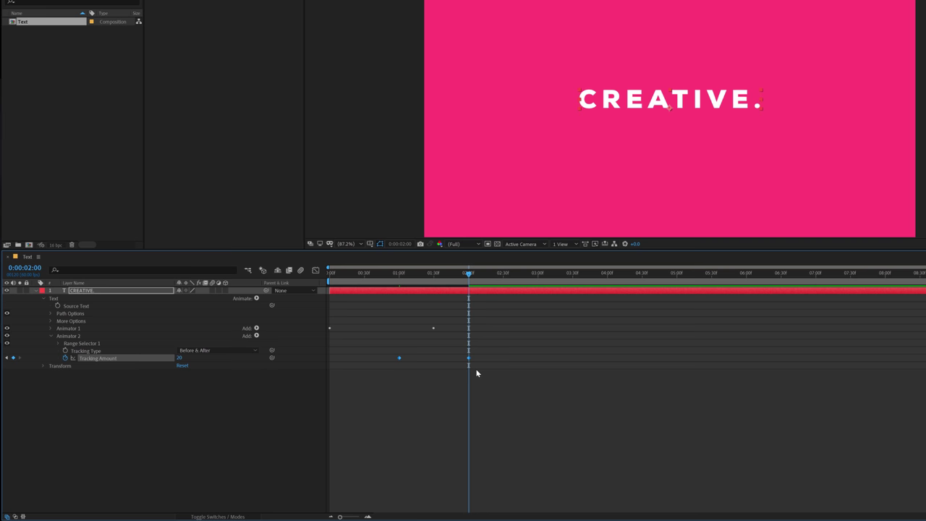
pyautogui.press('F9')
# - Steepen the Tracking Amount speed curve in the Graph Editor so it peaks around 1:30
pyautogui.click(315, 270)
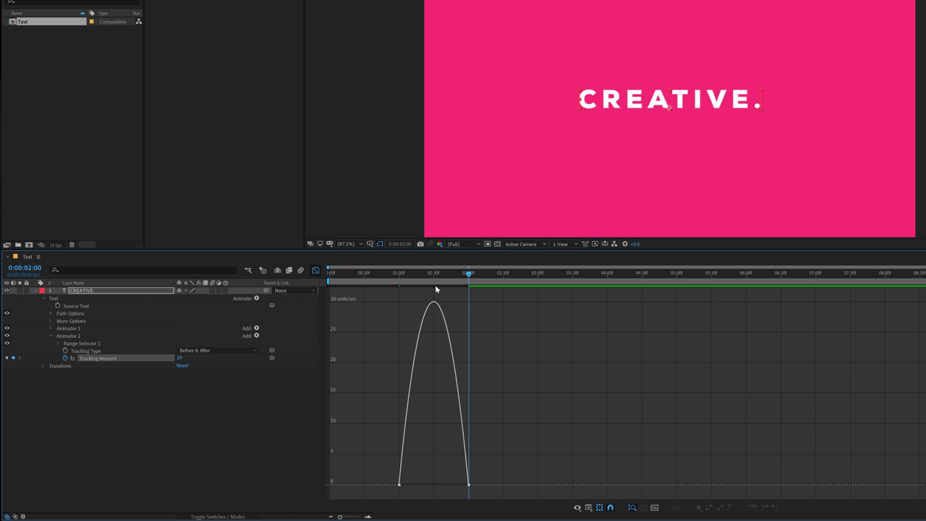
pyautogui.click(434, 274)
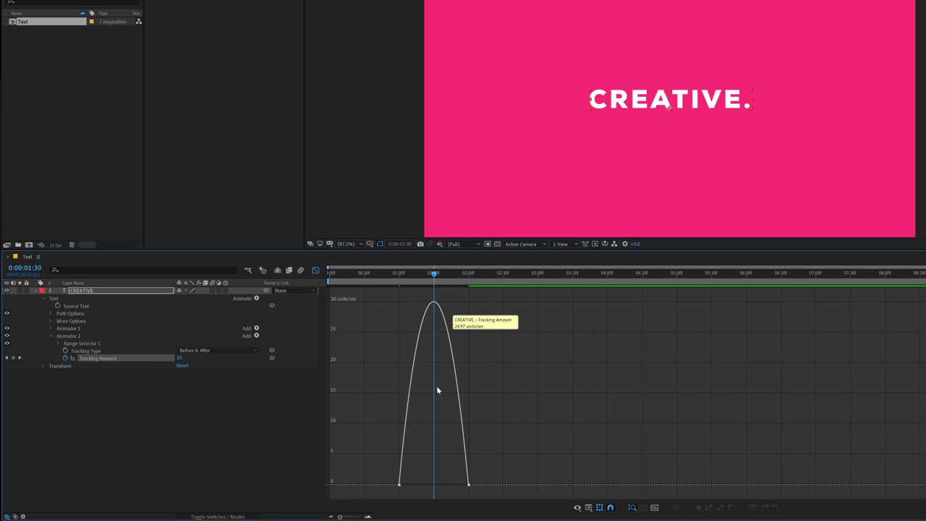
pyautogui.moveTo(385, 497); pyautogui.dragTo(437, 487)
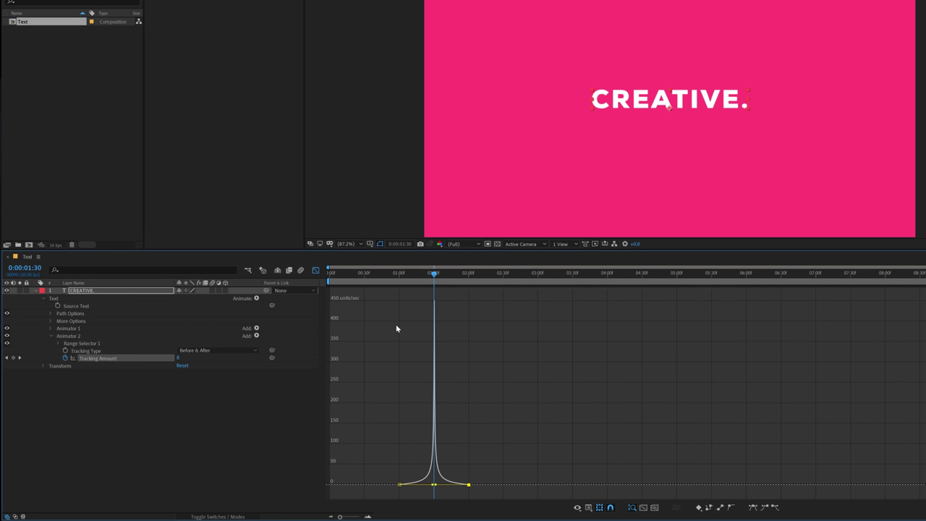
pyautogui.click(400, 273)
# - Preview the tracking snap, then play the whole animation from the beginning in the layer bar view
pyautogui.press('space')
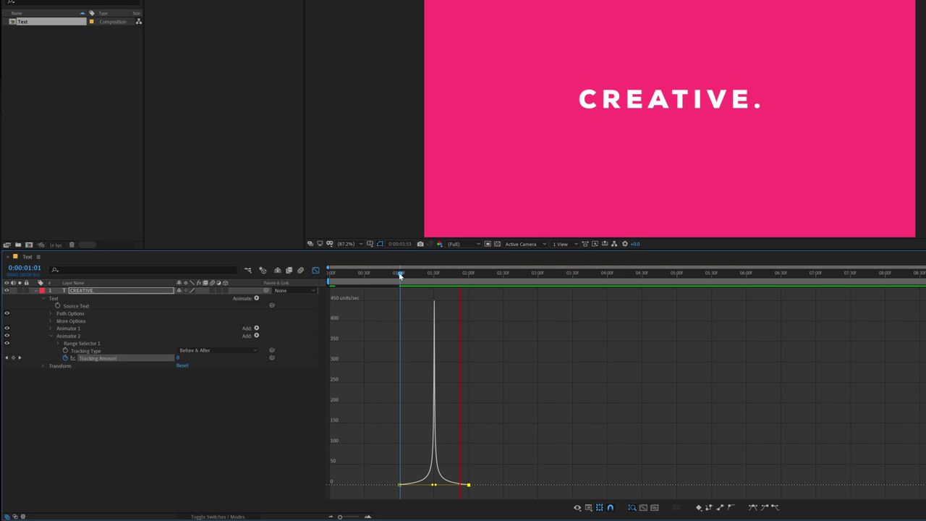
pyautogui.press('space')
pyautogui.hotkey('shift', 'F3')
pyautogui.press('Home')
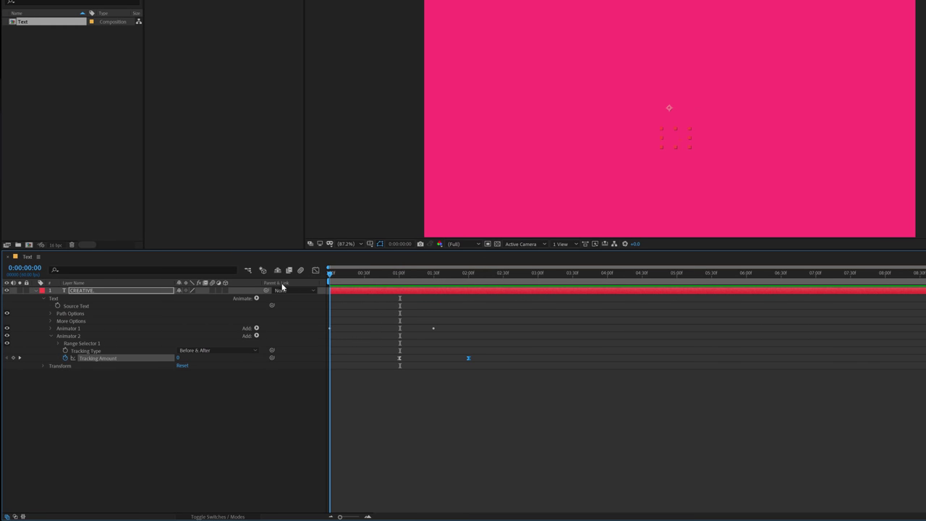
pyautogui.press('space')
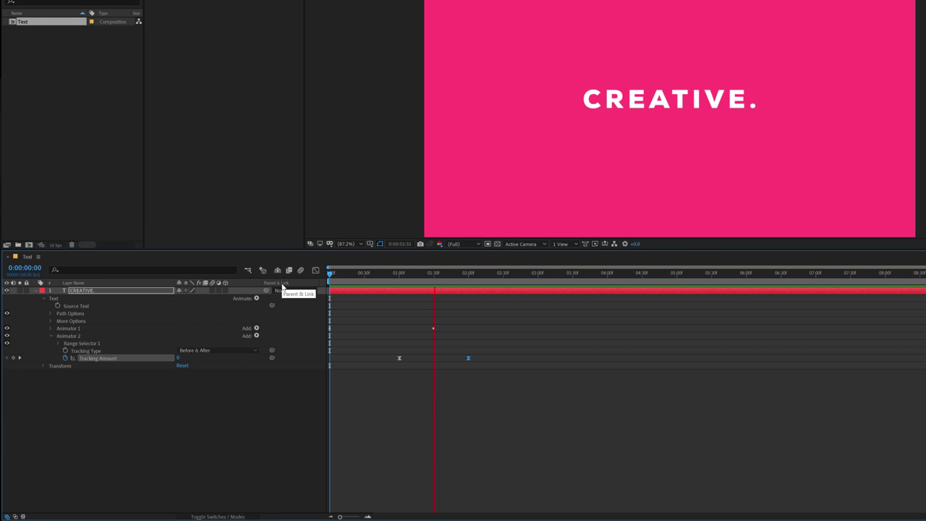
pyautogui.press('space')
pyautogui.click(511, 393)
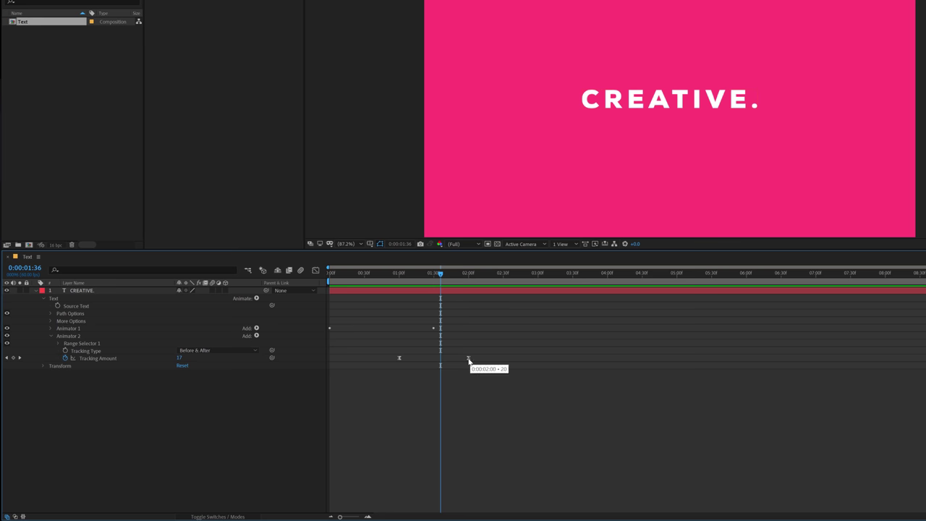
# - Move the second Tracking Amount keyframe to 2:30 and preview the result
pyautogui.click(503, 274)
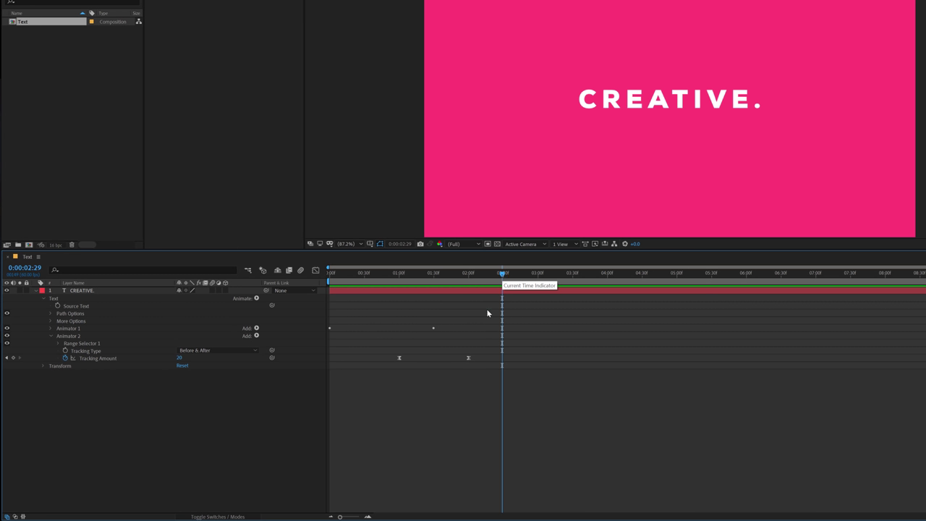
pyautogui.press('pagedown')
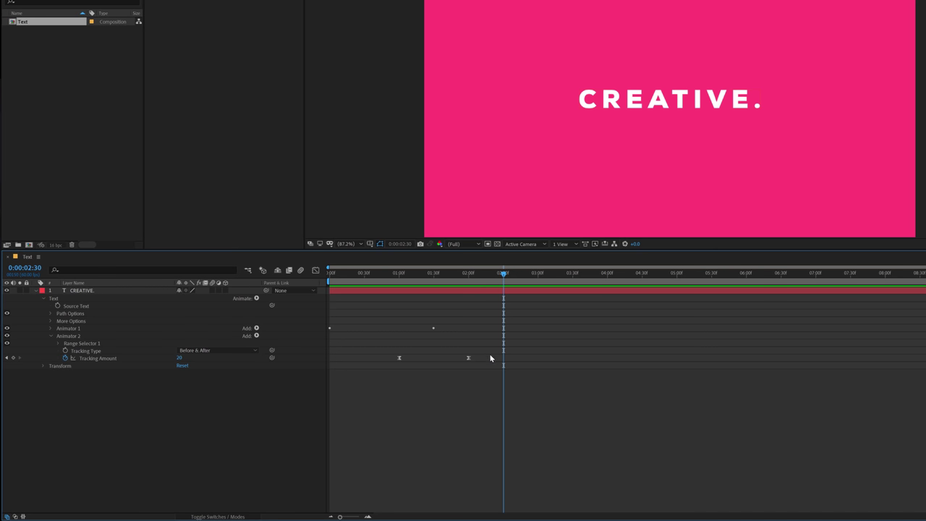
pyautogui.moveTo(468, 360); pyautogui.dragTo(498, 361)
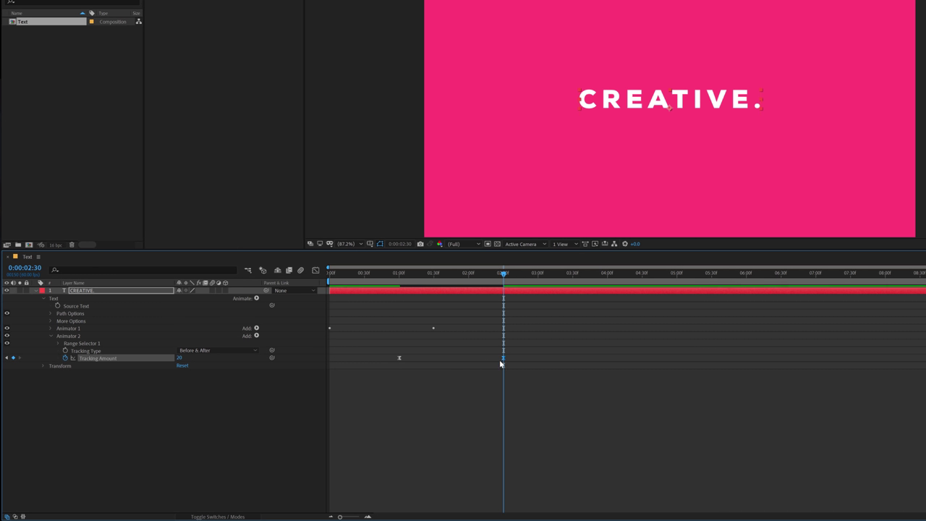
pyautogui.click(572, 274)
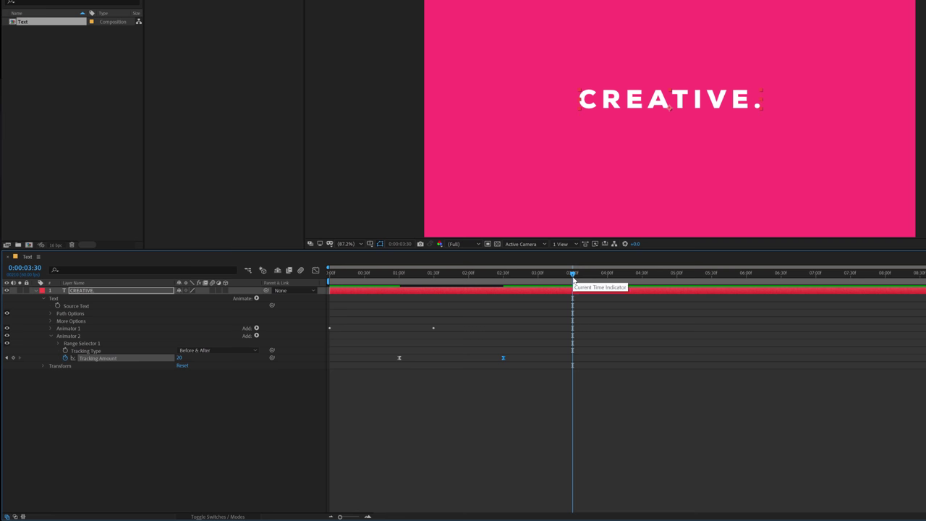
pyautogui.press('space')
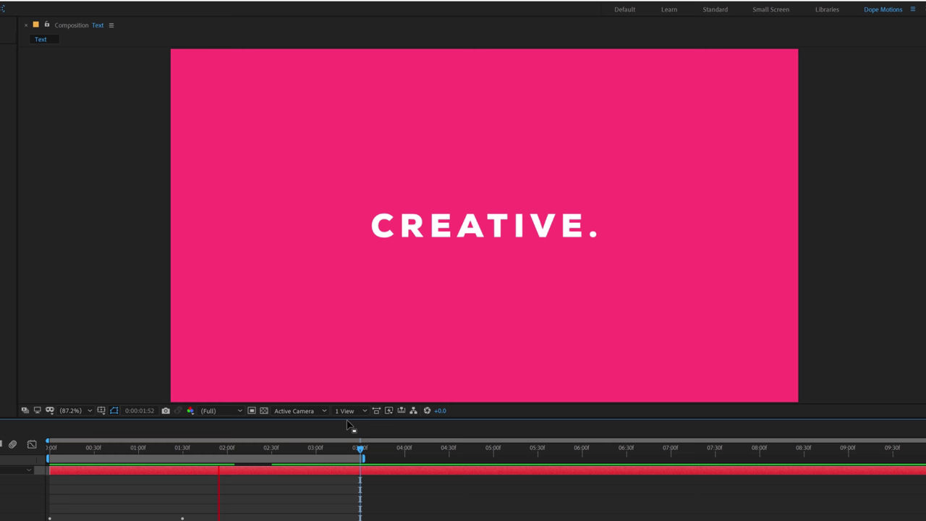
# - Stop the preview and duplicate the CREATIVE. text layer as CREATIVE. 2
pyautogui.press('space')
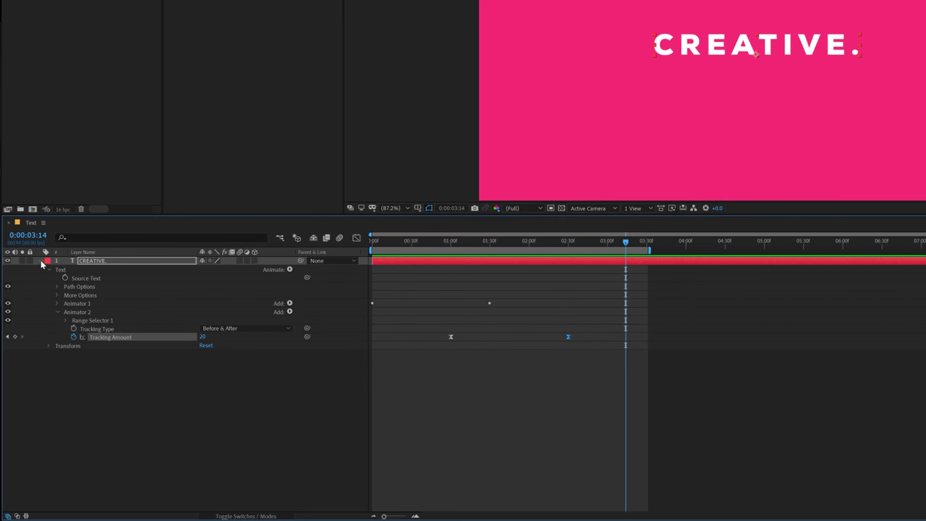
pyautogui.click(15, 275)
pyautogui.click(97, 261)
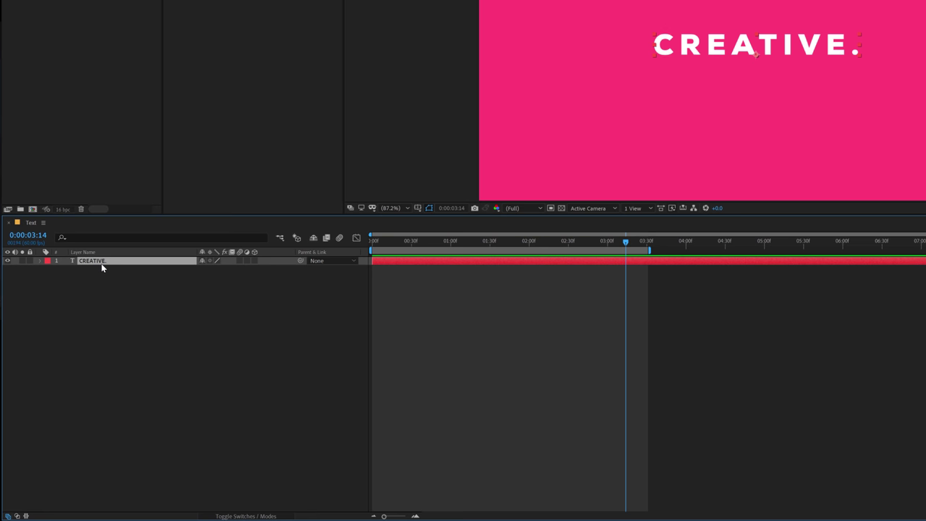
pyautogui.hotkey('ctrl', 'd')
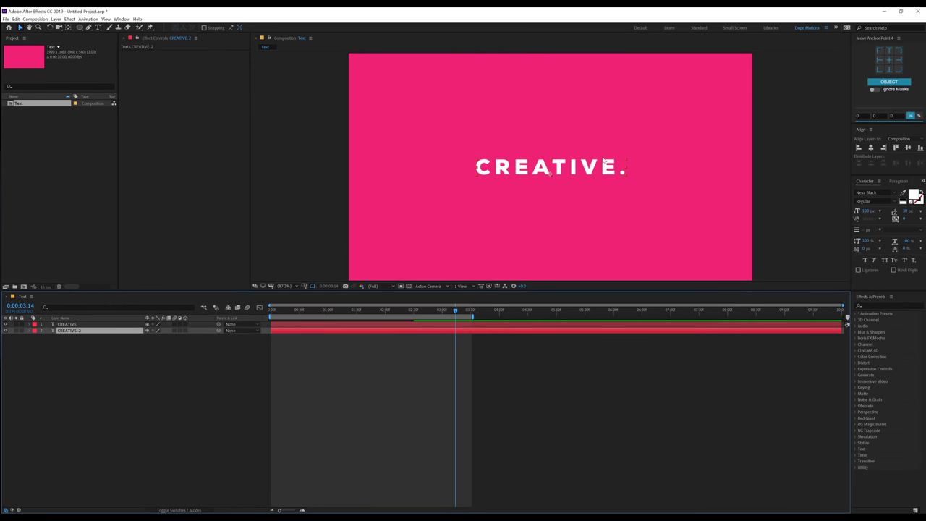
pyautogui.click(103, 356)
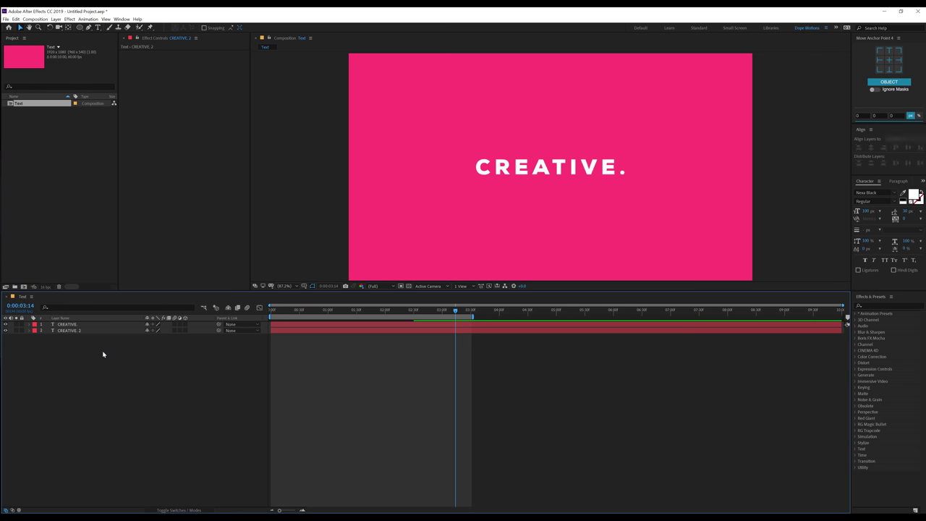
# - Create a new pink 1920x1080 solid named BG
pyautogui.hotkey('ctrl', 'y')
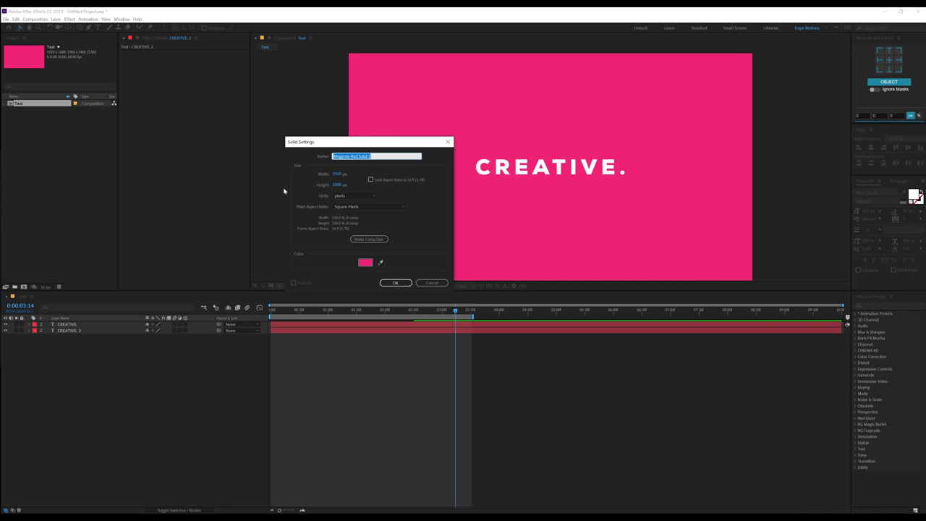
pyautogui.click(366, 261)
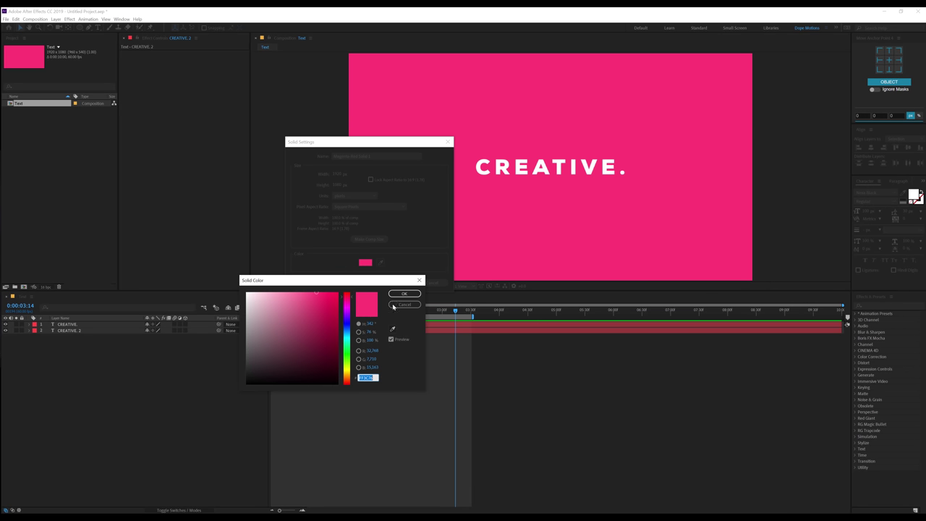
pyautogui.click(405, 293)
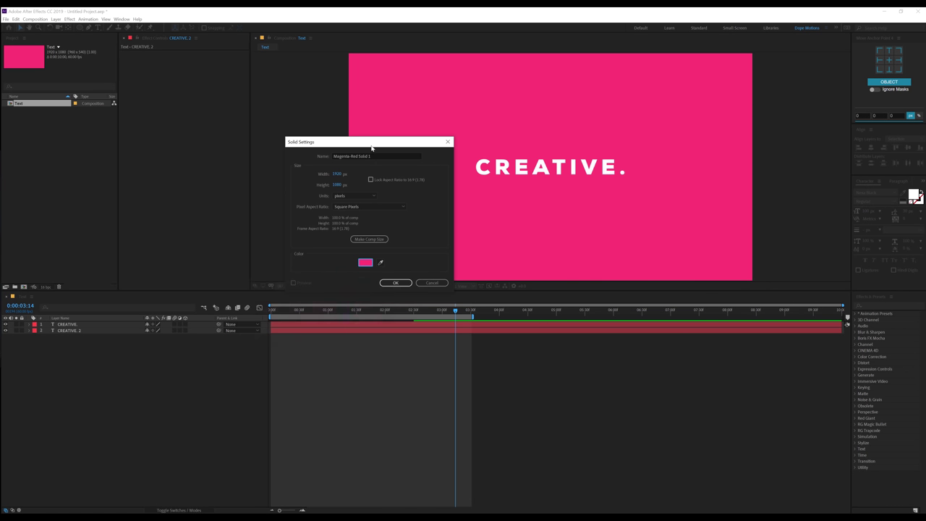
pyautogui.tripleClick(363, 156)
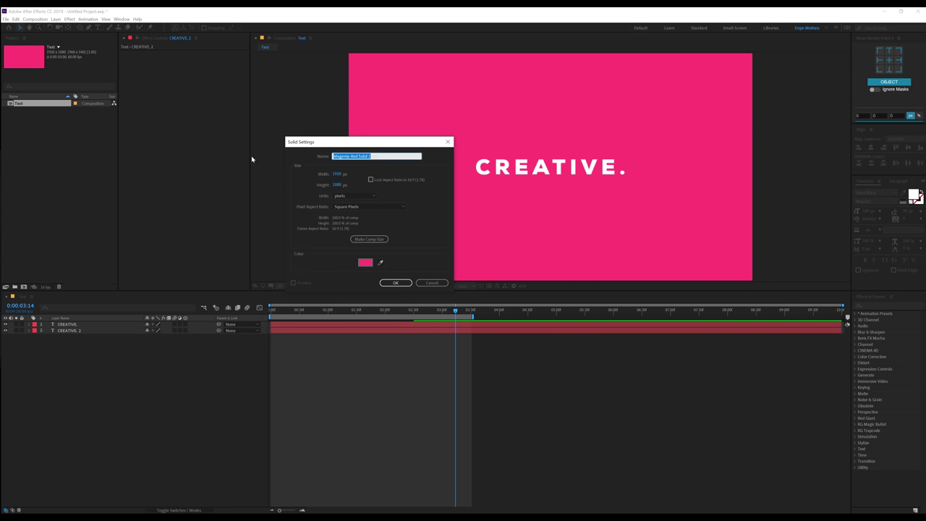
pyautogui.write('BG')
pyautogui.click(396, 282)
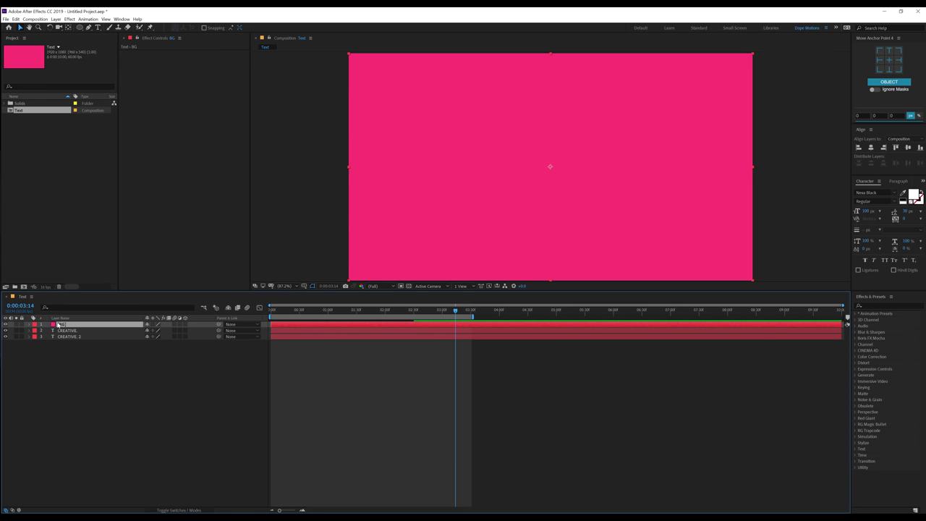
# - Move BG below the text layers, and set CREATIVE. 2 to 690 px, vertically centred
pyautogui.moveTo(60, 325); pyautogui.dragTo(69, 348)
pyautogui.click(70, 331)
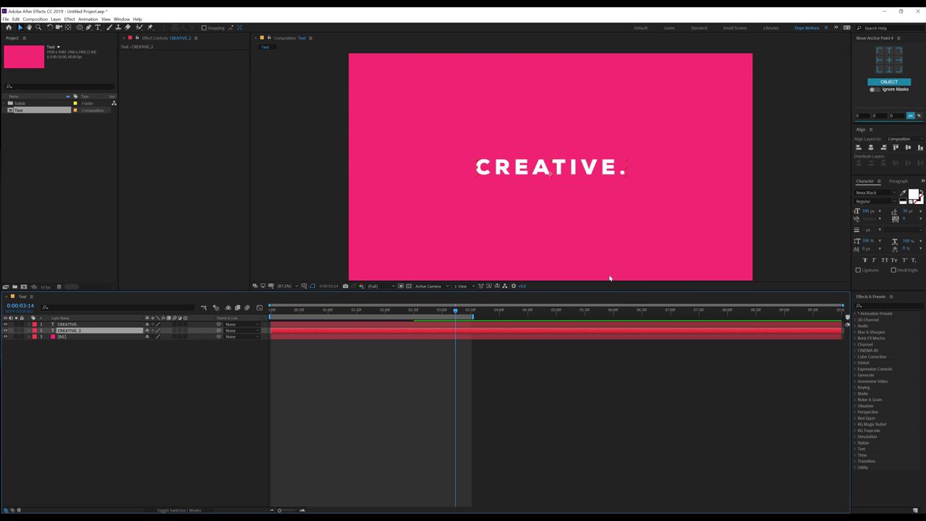
pyautogui.moveTo(866, 210); pyautogui.dragTo(925, 211)
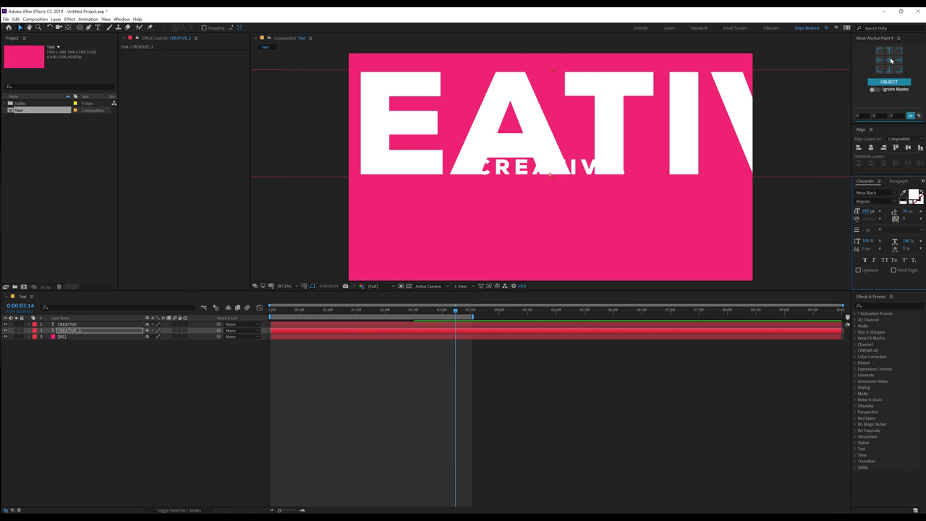
pyautogui.click(897, 148)
pyautogui.click(907, 147)
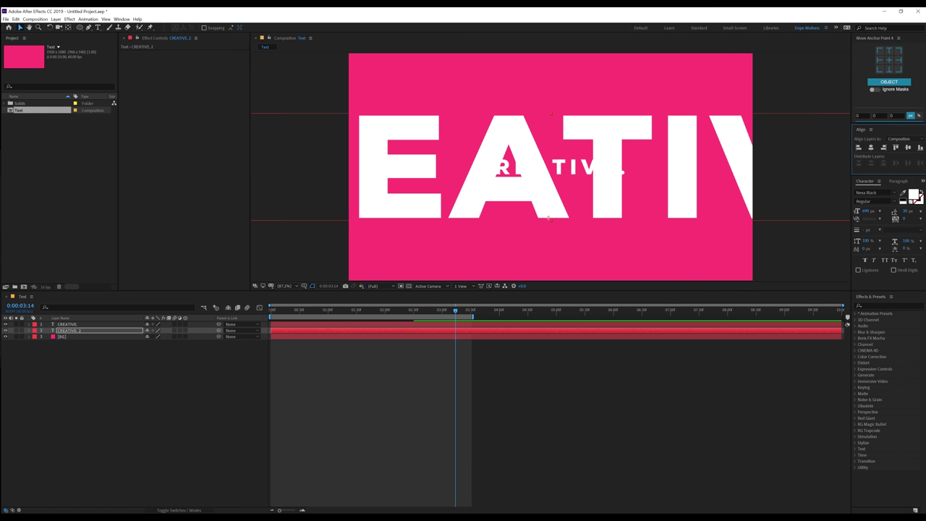
# - Fill CREATIVE. 2 with the background's magenta using the eyedropper
pyautogui.click(902, 193)
pyautogui.click(440, 253)
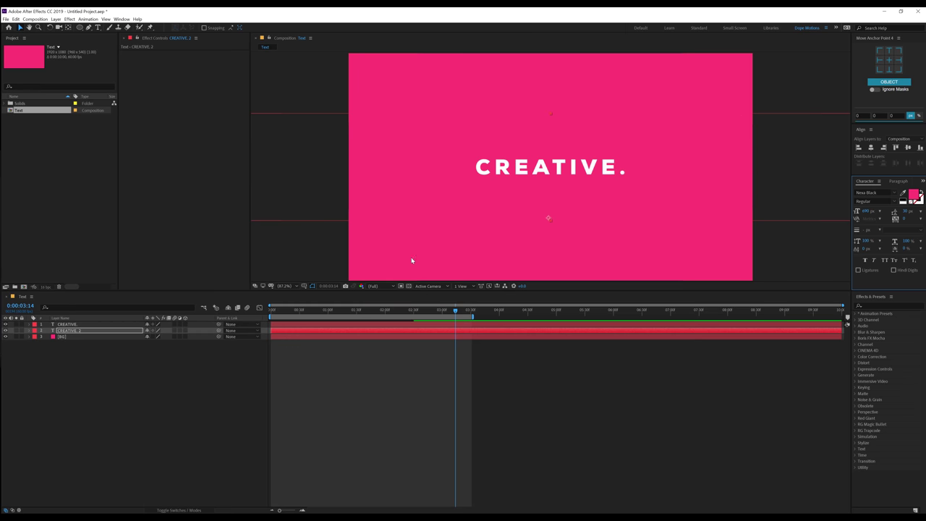
pyautogui.press('Return')
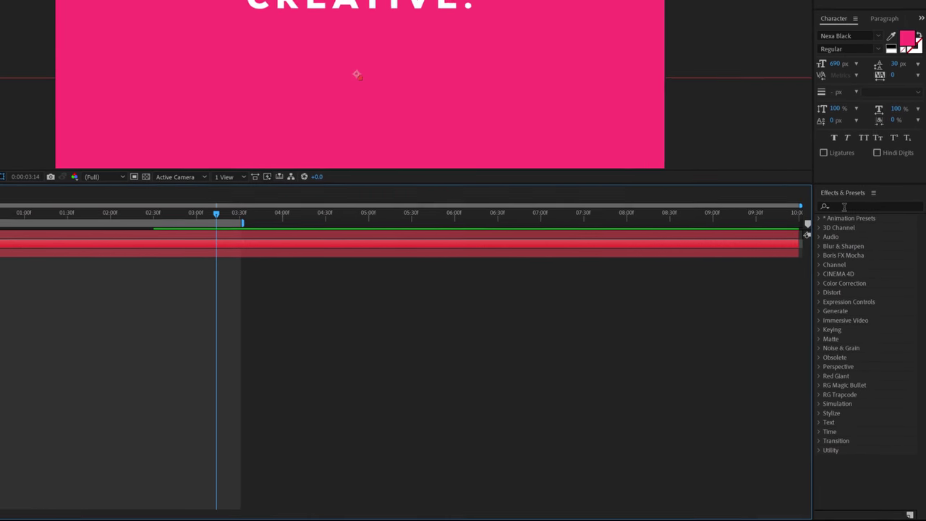
# - Search 'drop' in Effects & Presets and apply Drop Shadow to CREATIVE. 2
pyautogui.click(872, 306)
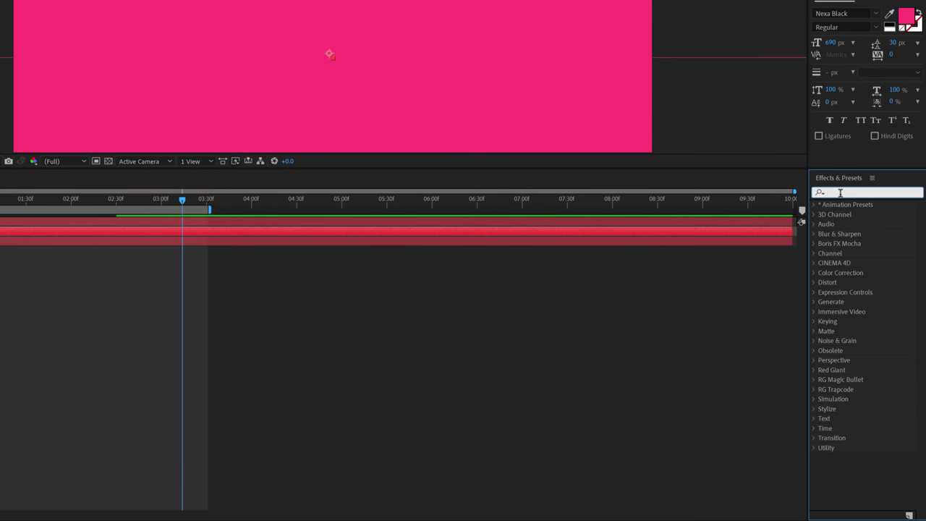
pyautogui.write('dro')
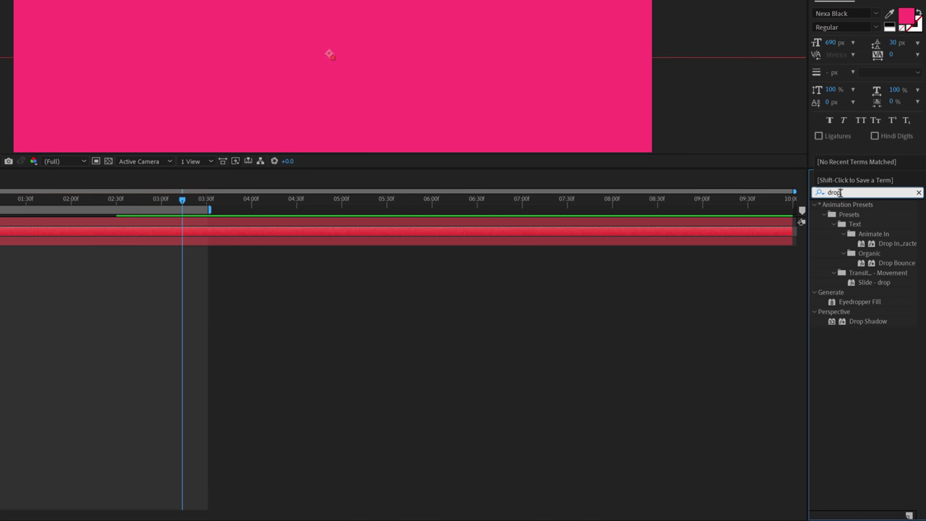
pyautogui.write('p')
pyautogui.click(873, 321)
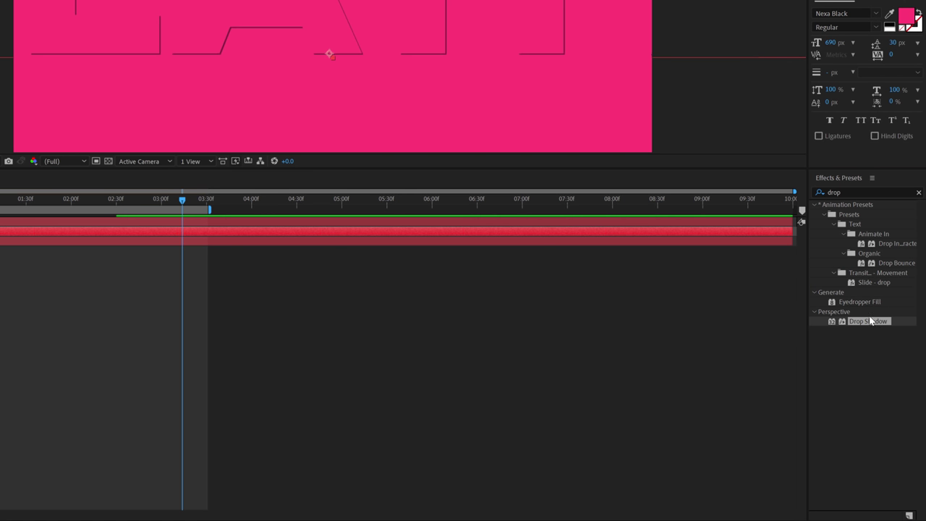
pyautogui.doubleClick(873, 321)
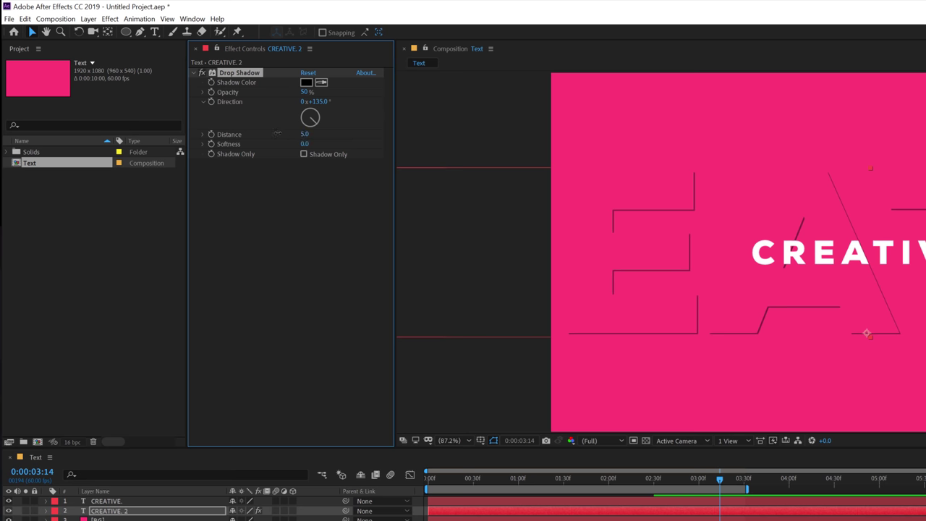
# - Set the shadow to distance 0, softness 204, and darker pink colour D60040
pyautogui.moveTo(277, 134); pyautogui.dragTo(460, 150)
pyautogui.click(321, 82)
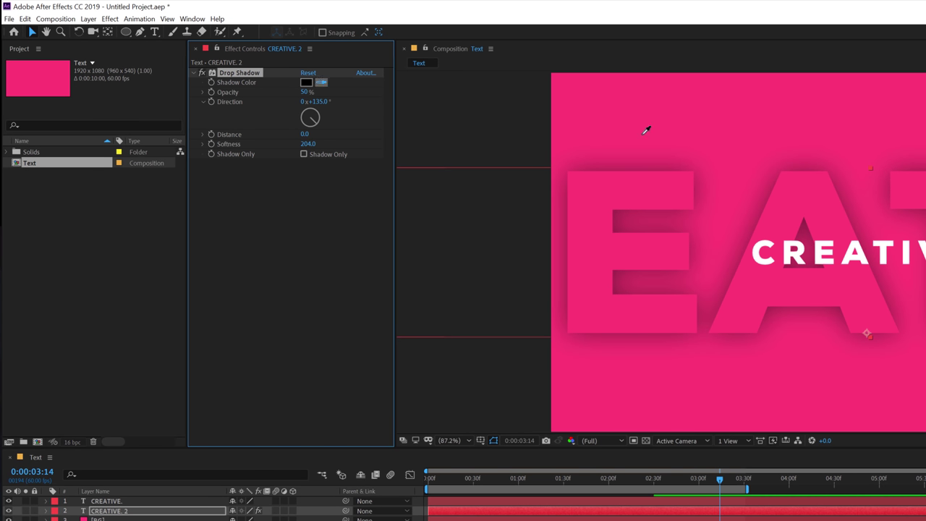
pyautogui.click(637, 100)
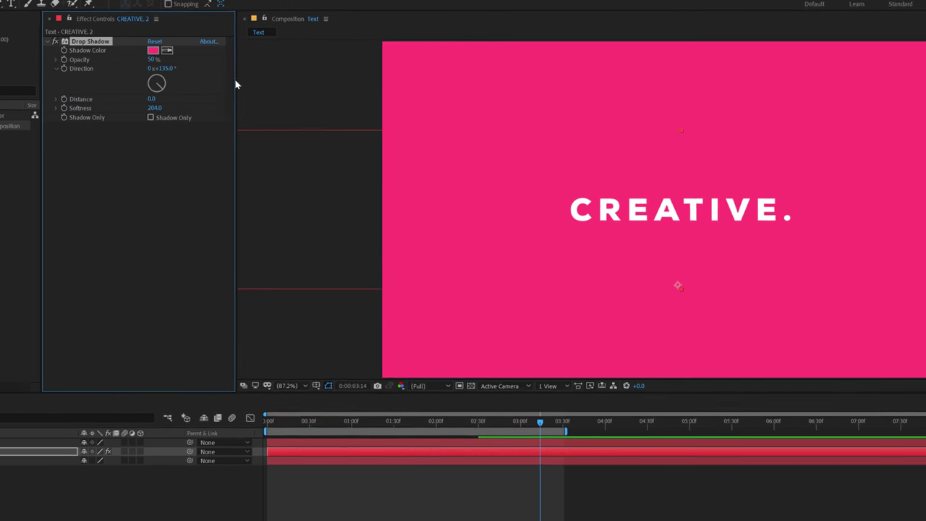
pyautogui.click(296, 80)
pyautogui.click(293, 381)
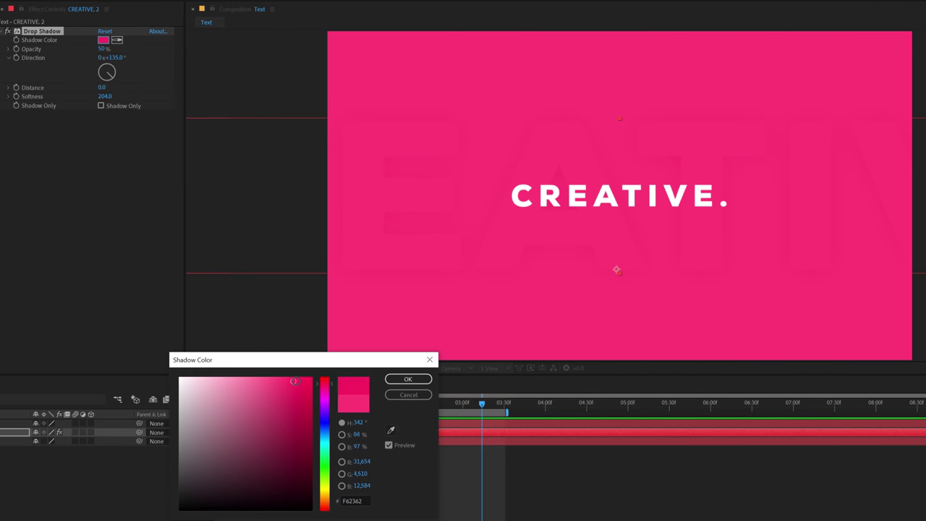
pyautogui.moveTo(293, 381)
pyautogui.mouseDown()
pyautogui.moveTo(311, 379)
pyautogui.moveTo(312, 398)
pyautogui.mouseUp()
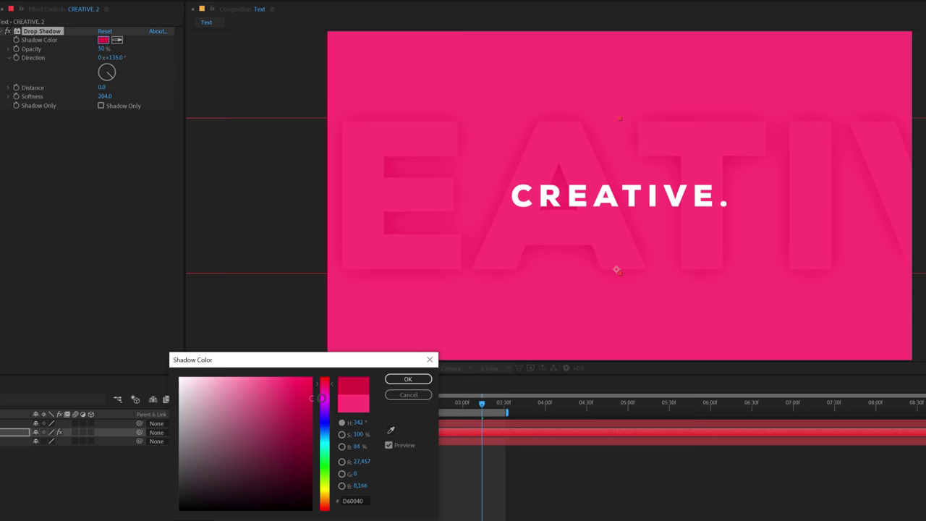
pyautogui.click(409, 379)
pyautogui.press('Home')
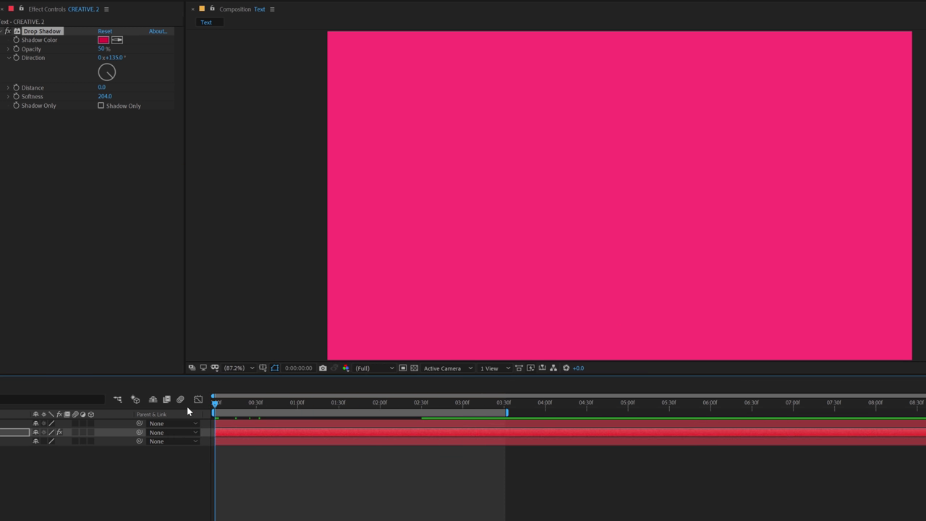
pyautogui.press('space')
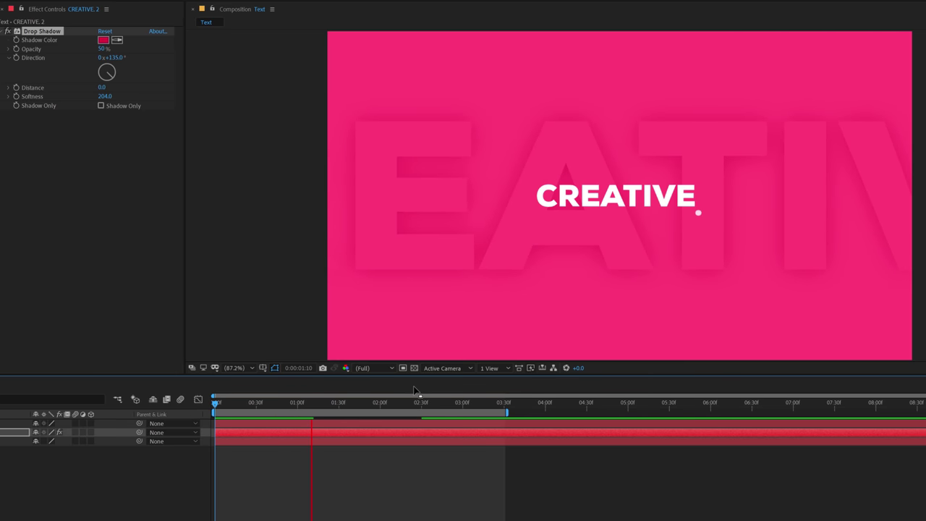
pyautogui.moveTo(447, 404); pyautogui.dragTo(478, 404)
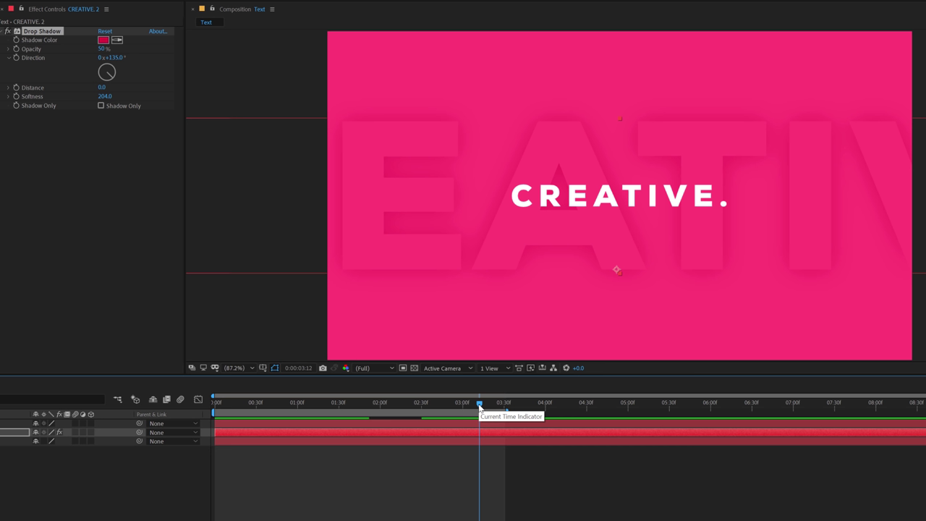